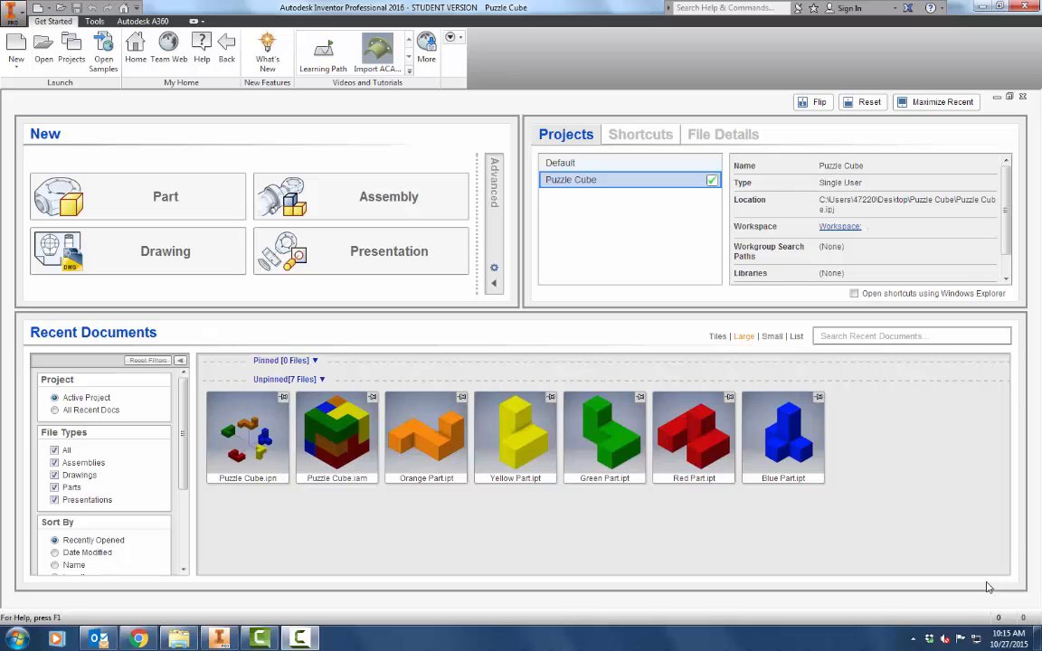
- Open the IED Title Block drawing from the Inventor 2016 Templates folder in File Explorer
left_click(180, 639)
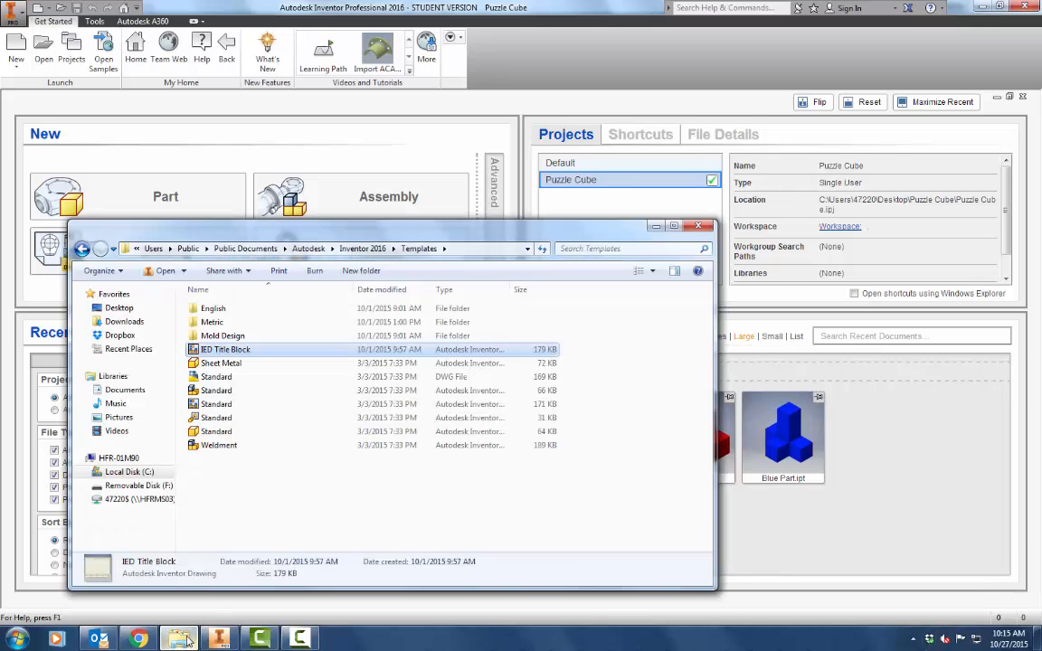
double_click(225, 350)
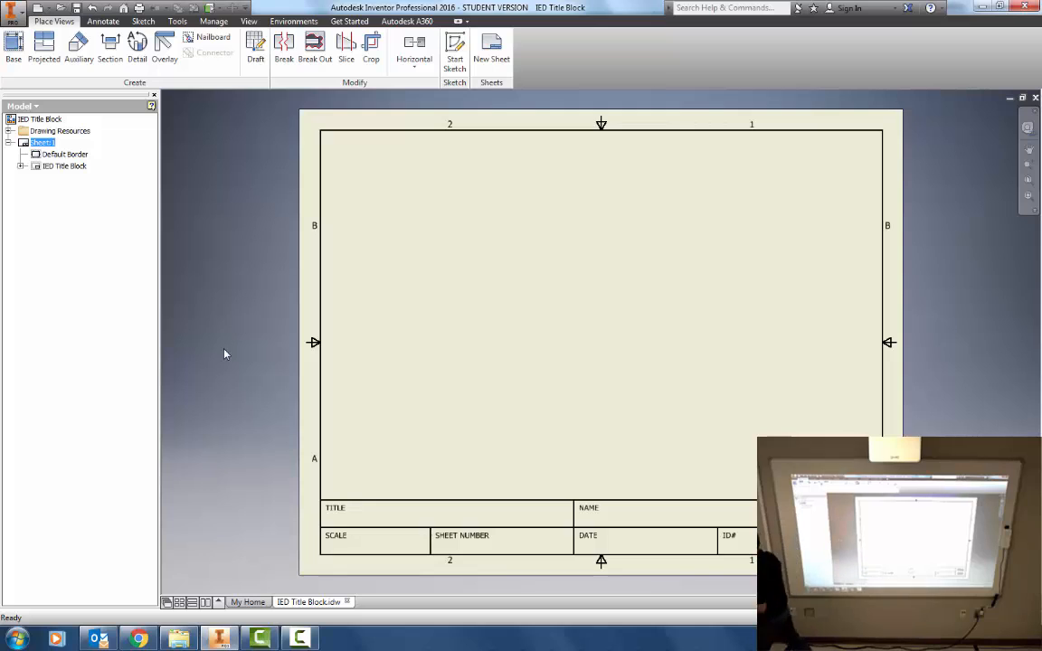
left_click(272, 270)
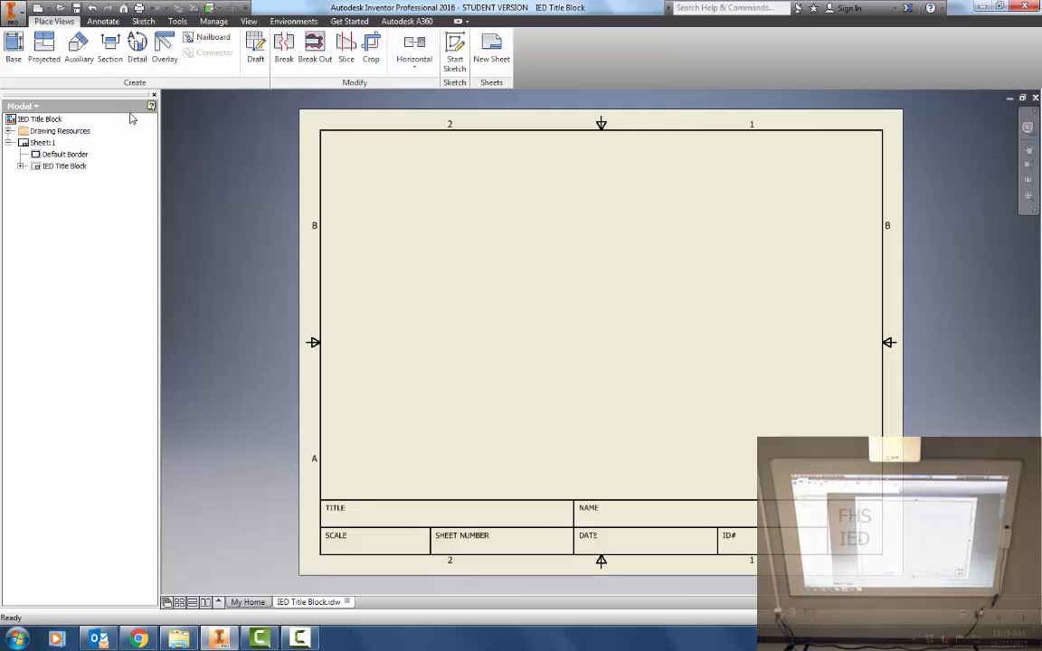
- Check the destination folder offered by Save Copy As Template for the title block, cancel without saving, and close the drawing
left_click(11, 16)
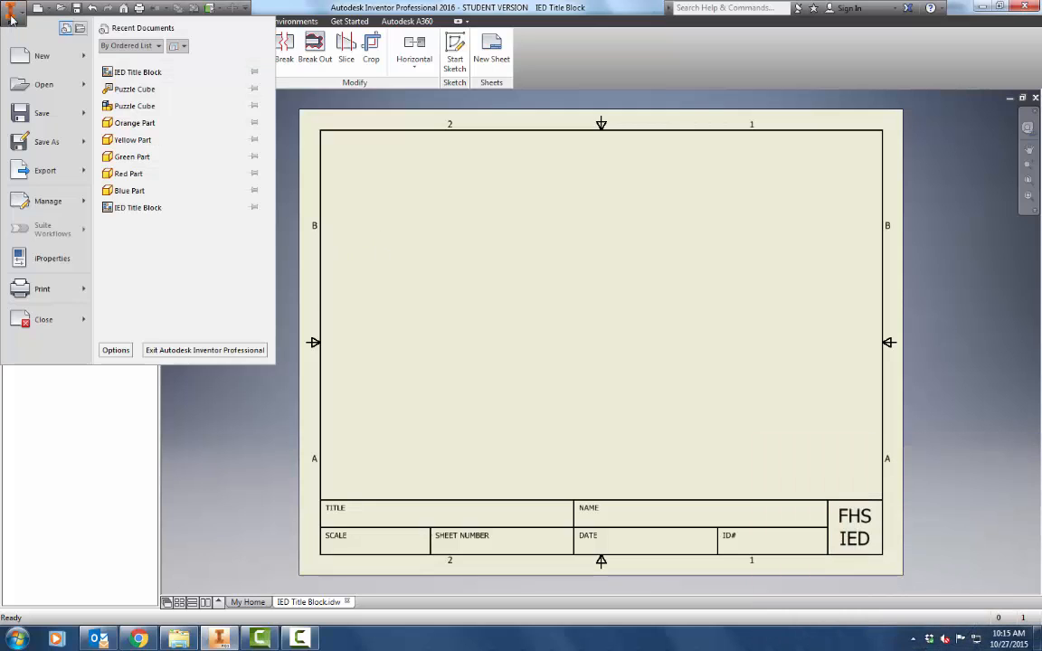
mouse_move(43, 143)
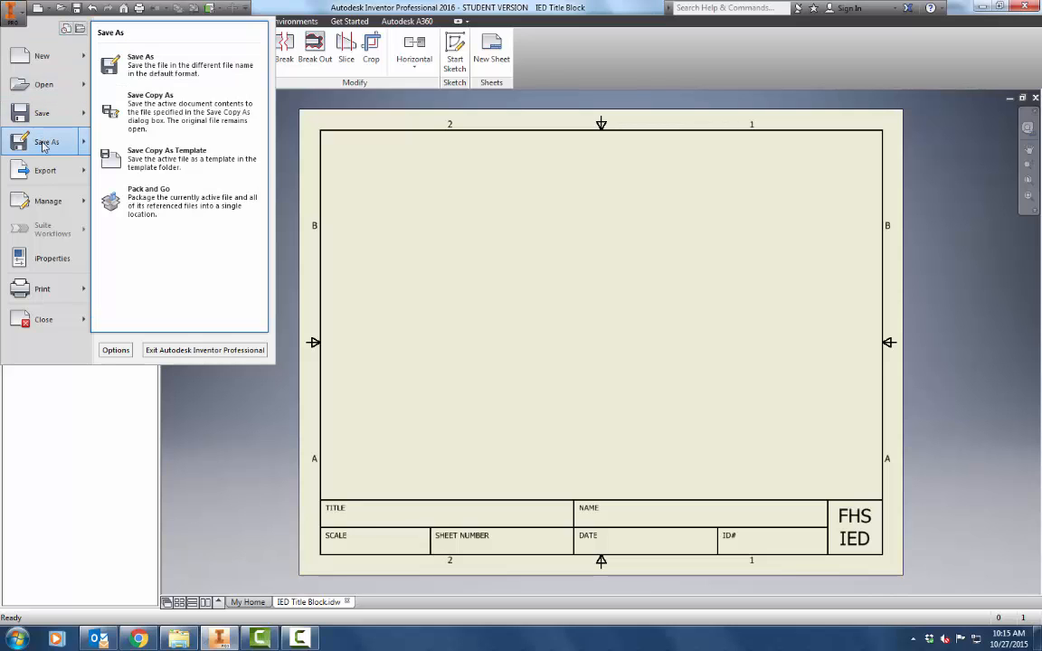
left_click(160, 164)
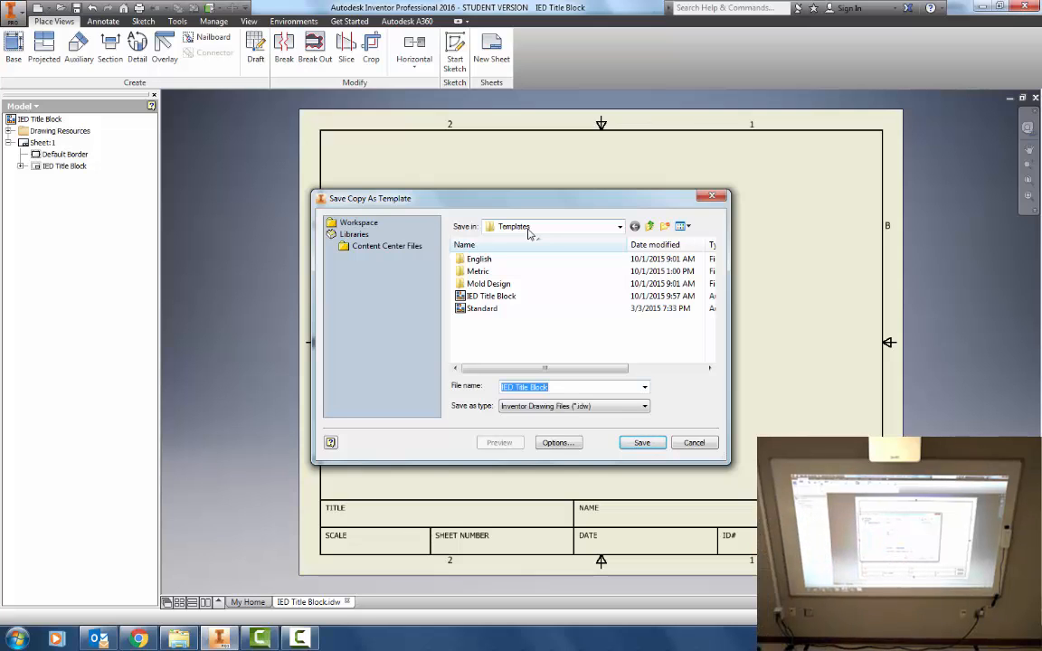
left_click(707, 447)
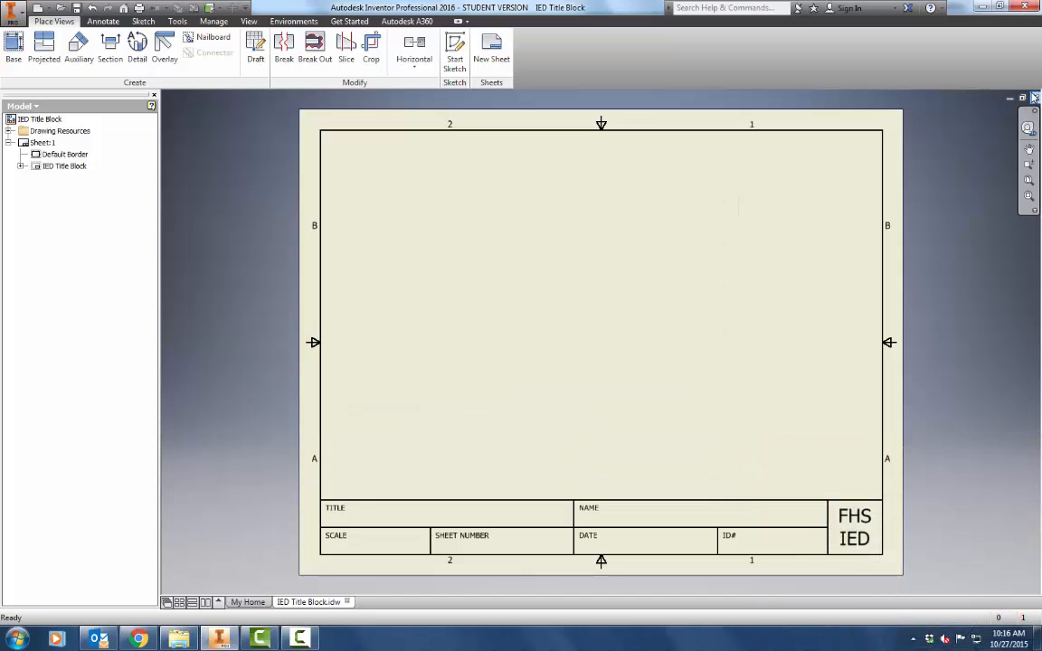
left_click(1036, 100)
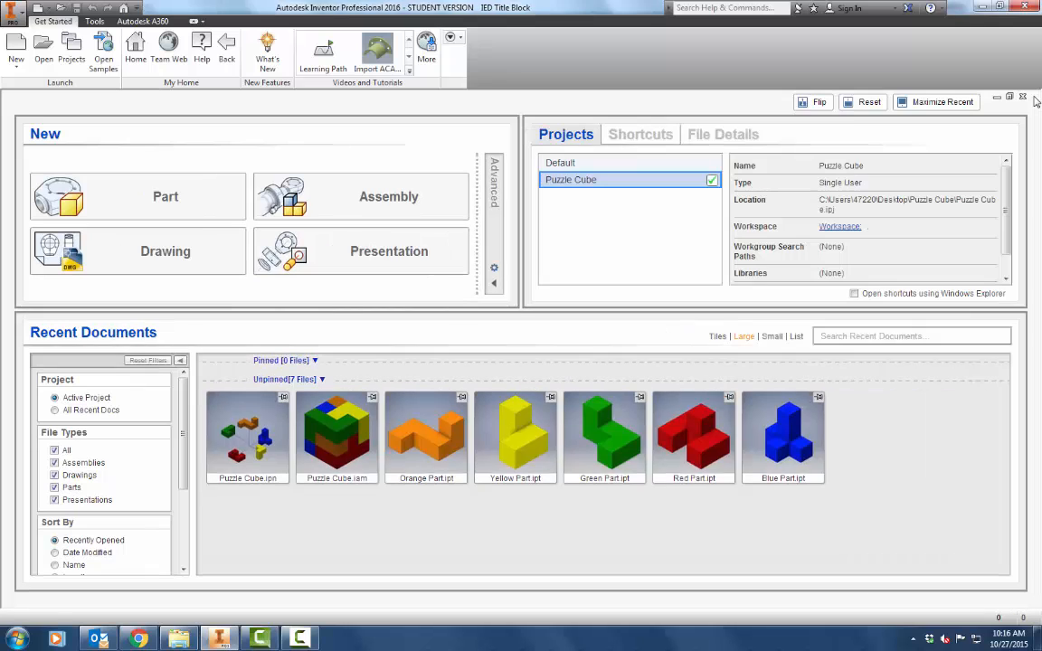
- Create a new drawing from the IED Title Block.idw template in the Puzzle Cube project
left_click(16, 50)
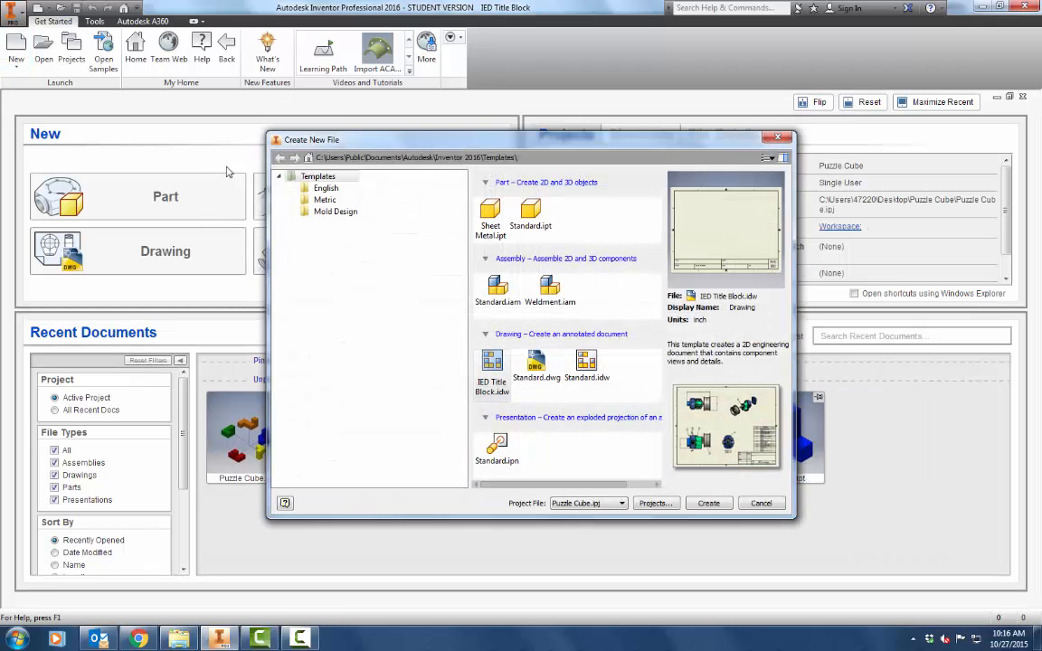
left_click(495, 386)
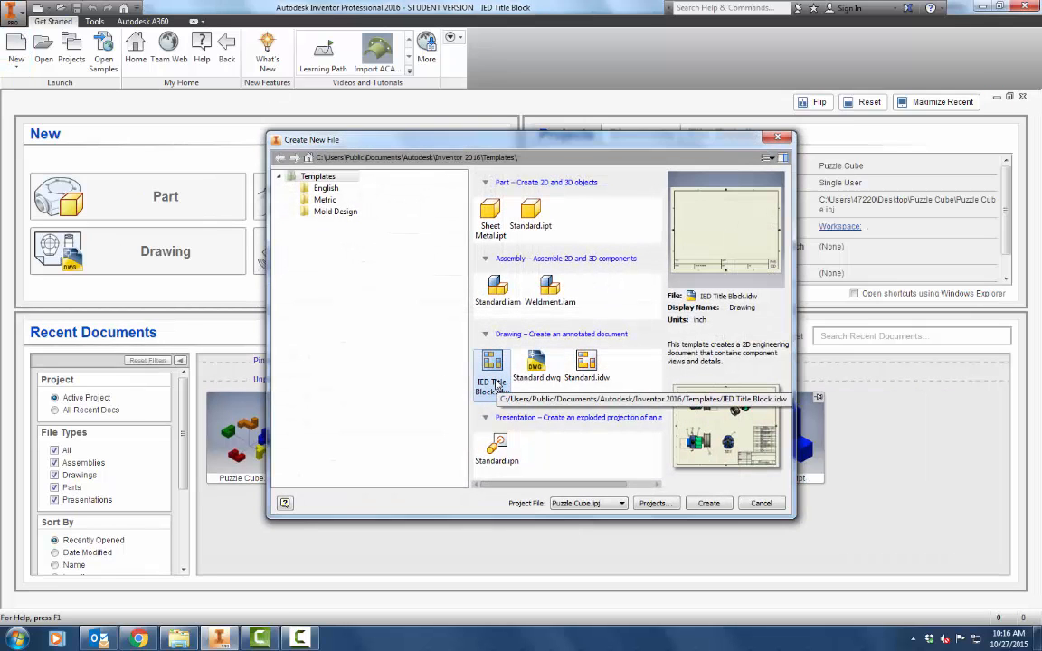
left_click(708, 503)
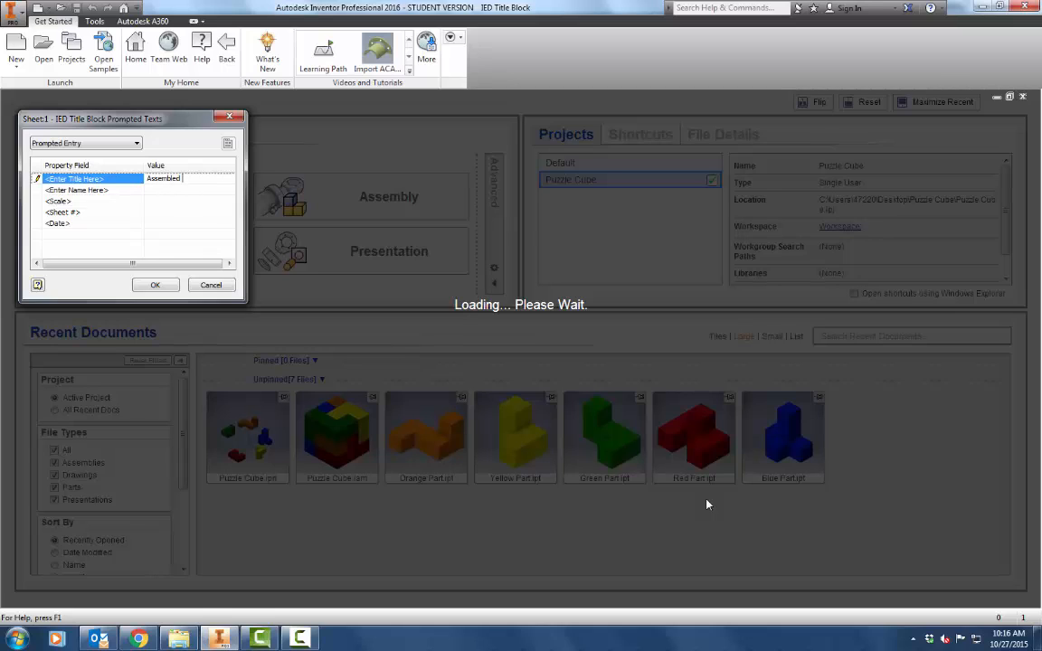
- Fill the title block with title Assembled Cube, the author's full name, scale 1 : 1, sheet 1 of 7 and date 10/27/2015, accepting the library styles
left_click(182, 191)
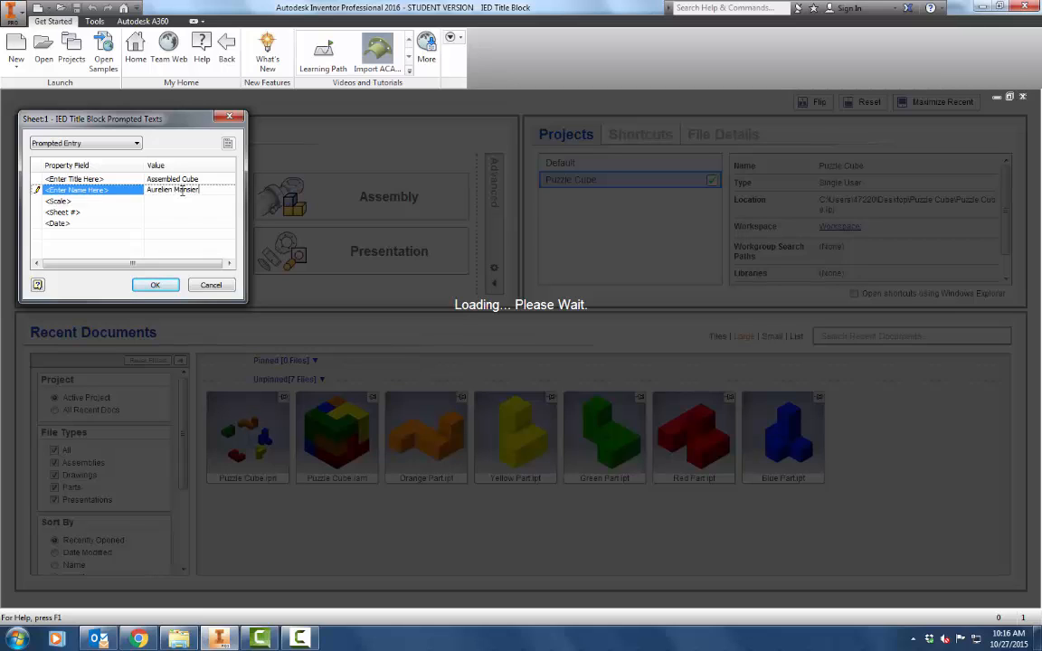
left_click(169, 200)
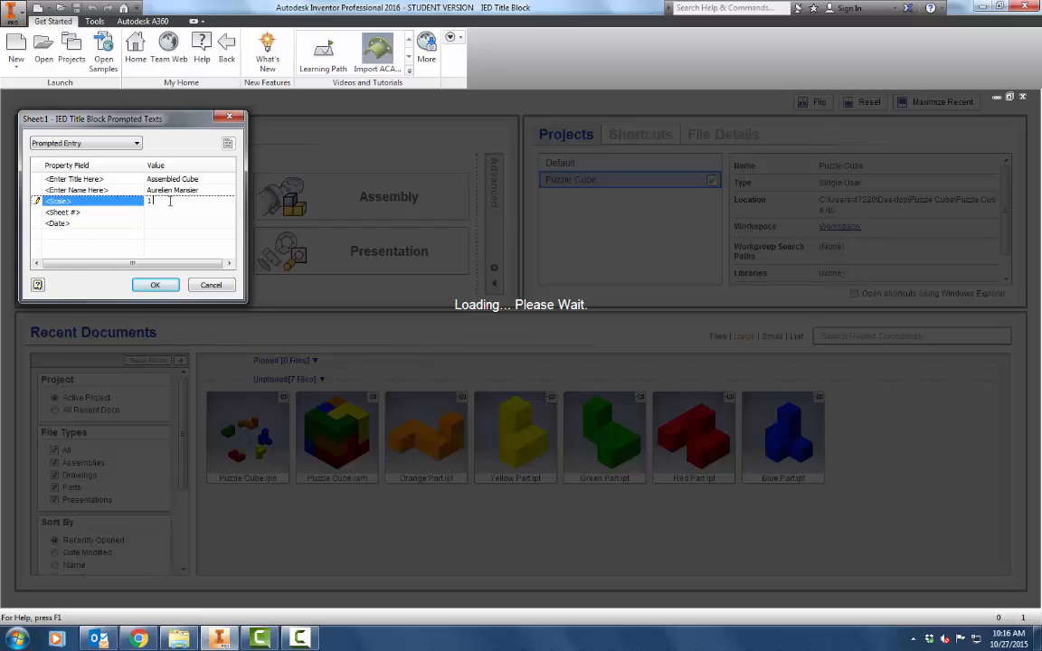
type("1 : 1")
left_click(154, 212)
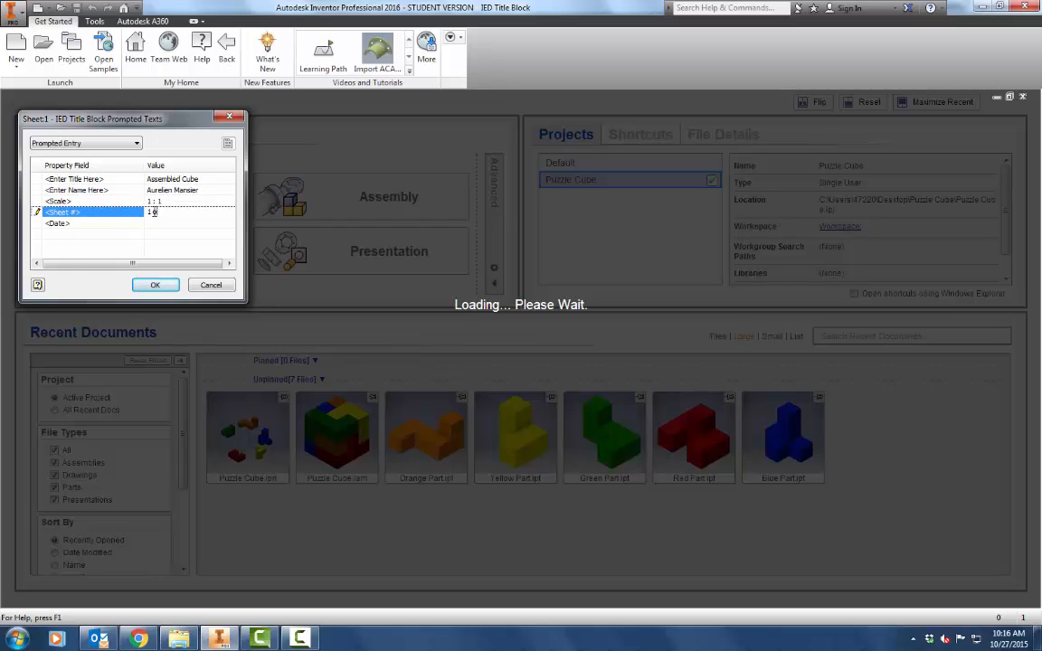
type("1 of 7")
left_click(164, 222)
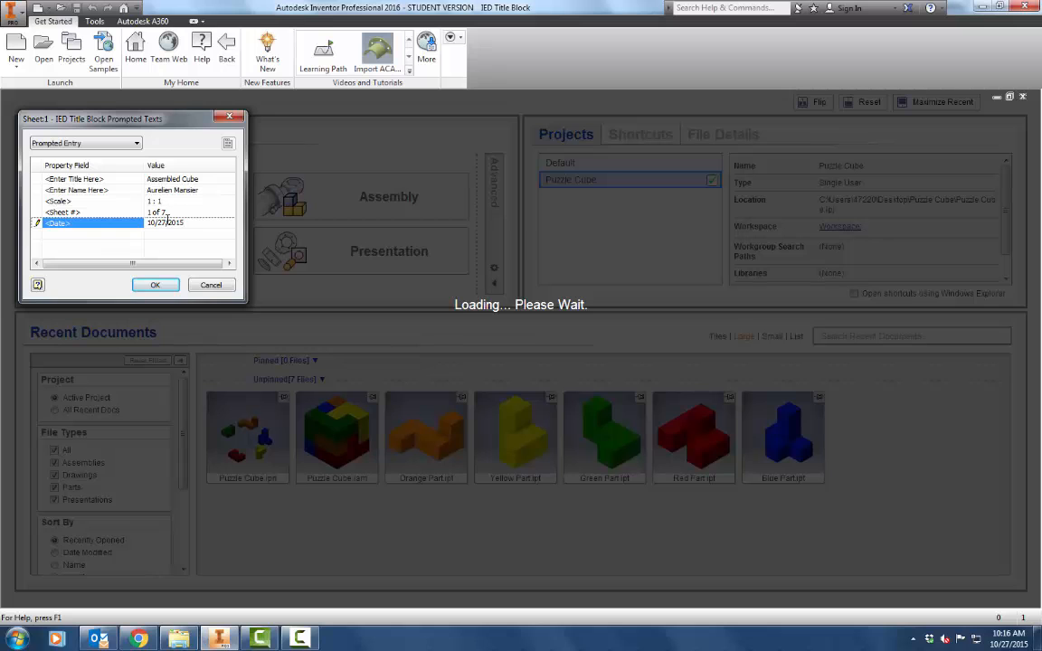
left_click(158, 286)
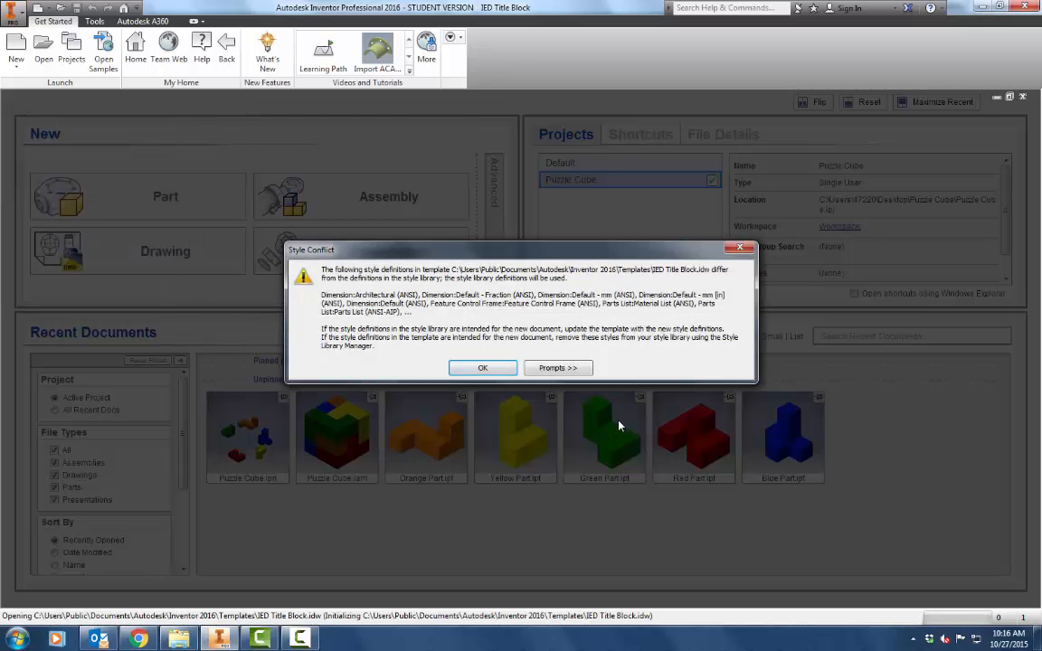
left_click(484, 368)
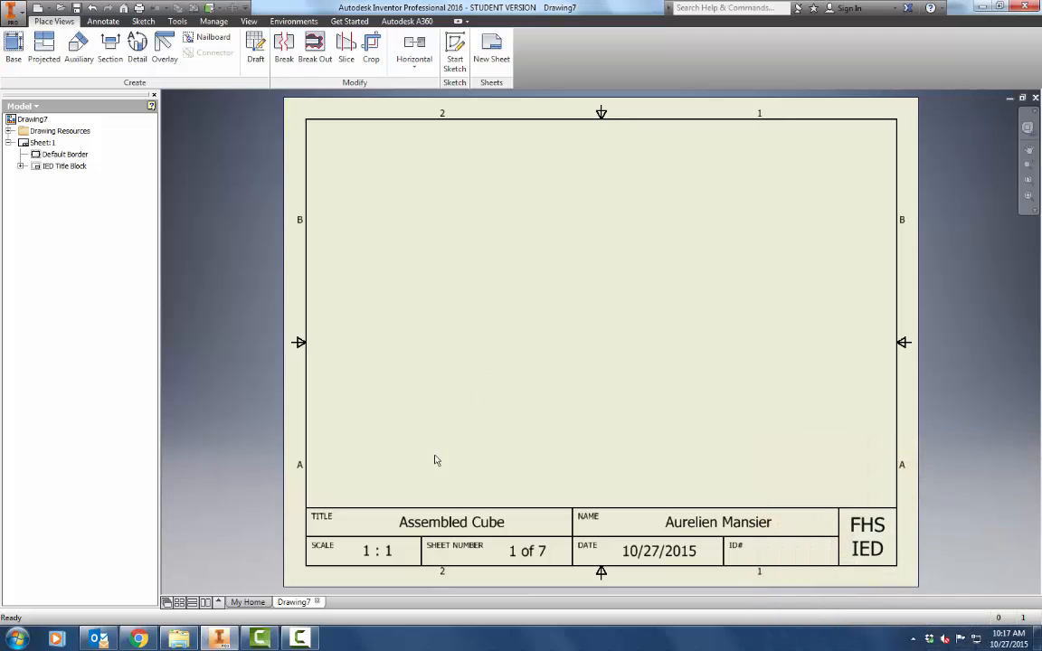
- Examine the title block's field text entries under Sheet:1 and close them without changes
left_click(21, 167)
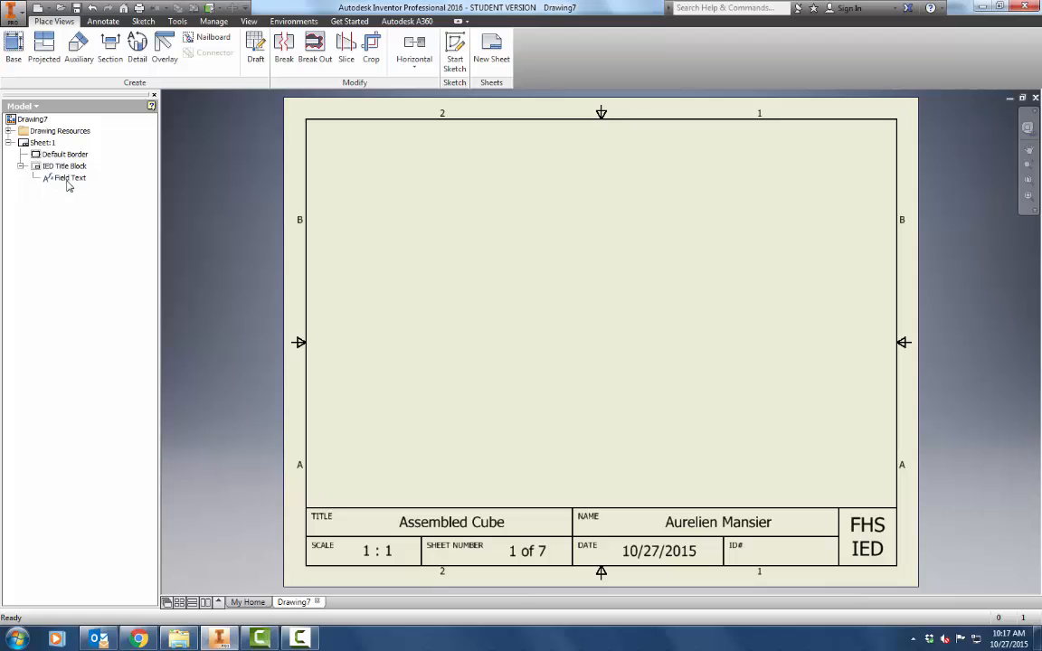
double_click(61, 179)
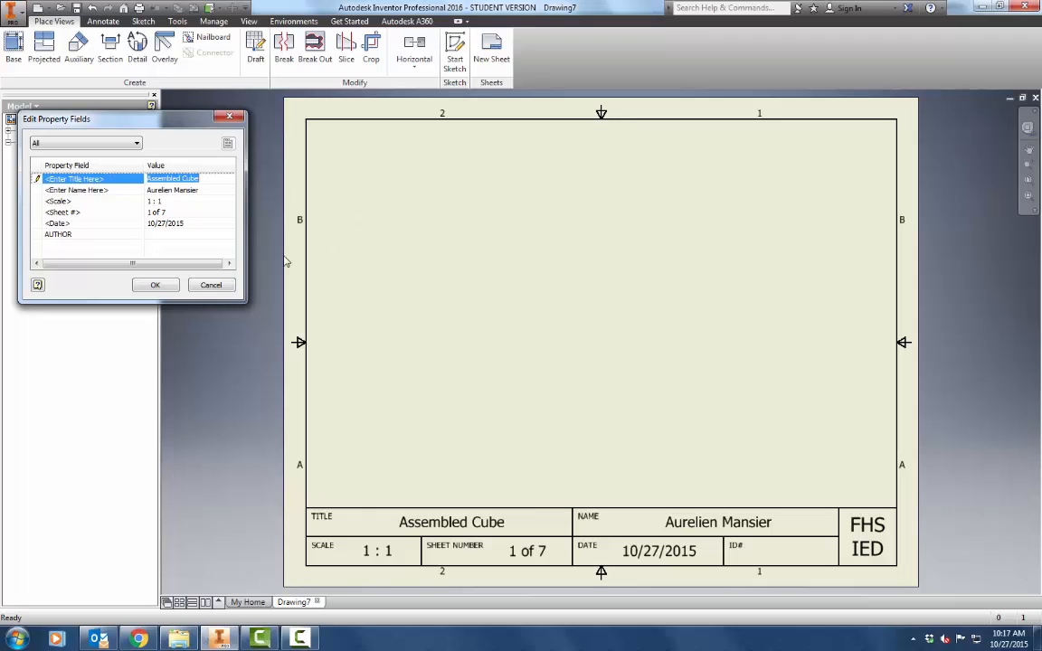
left_click(223, 288)
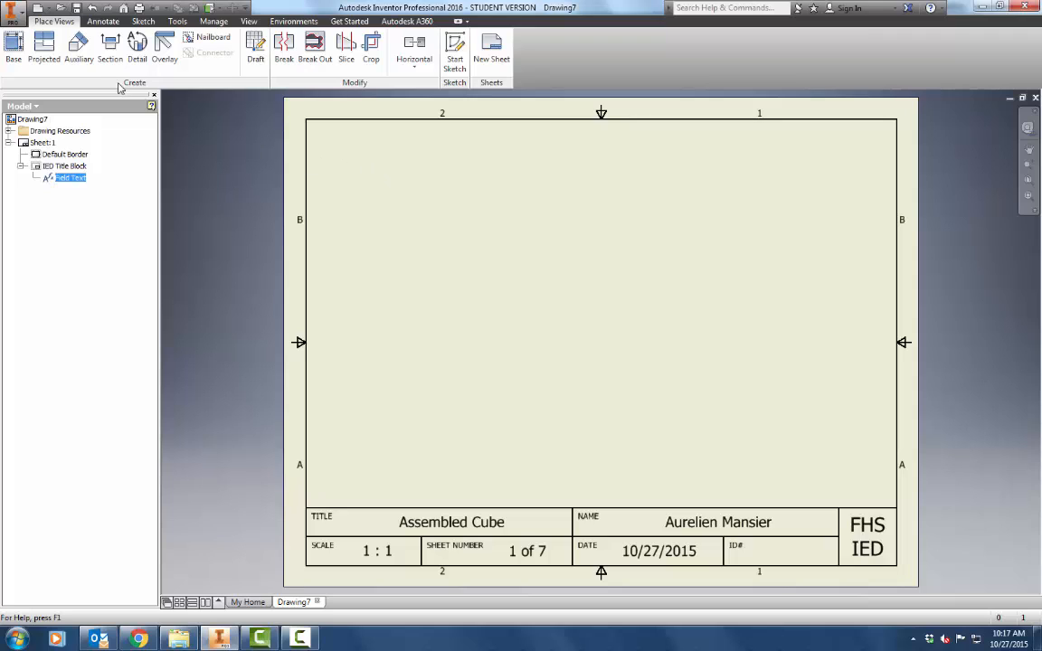
- Start a base view using the Puzzle Cube.iam assembly as its source
left_click(14, 41)
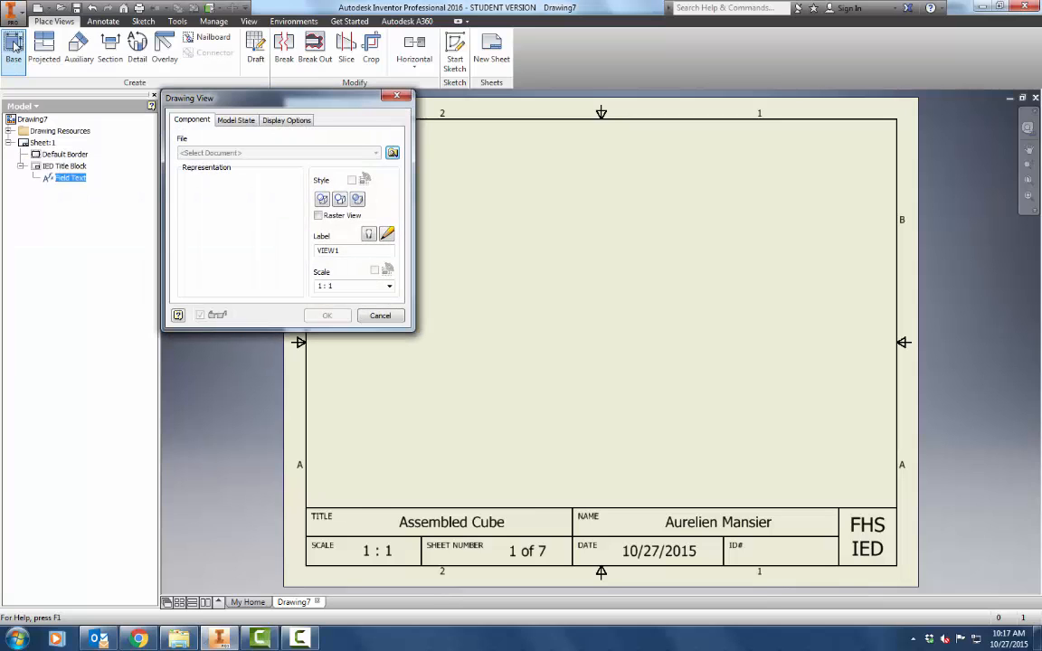
left_click(393, 154)
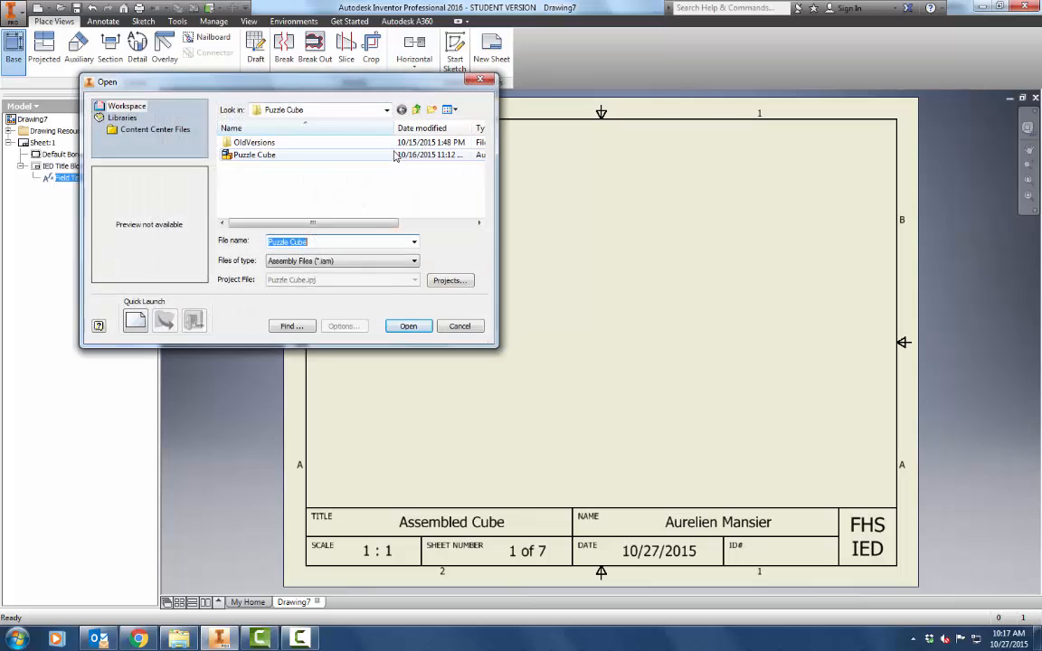
left_click(251, 155)
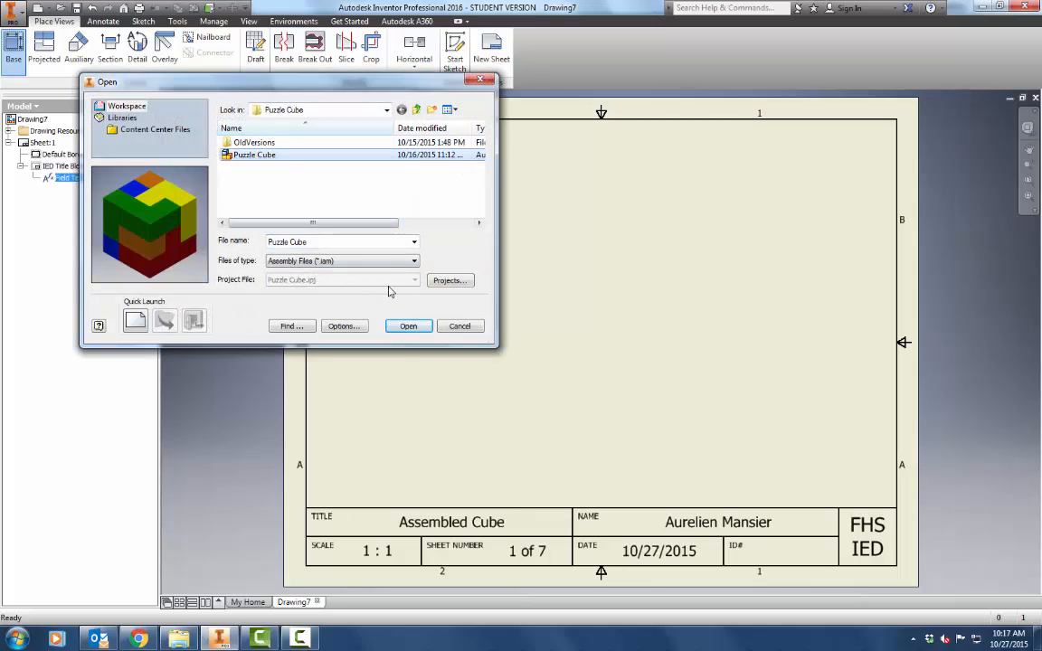
left_click(403, 327)
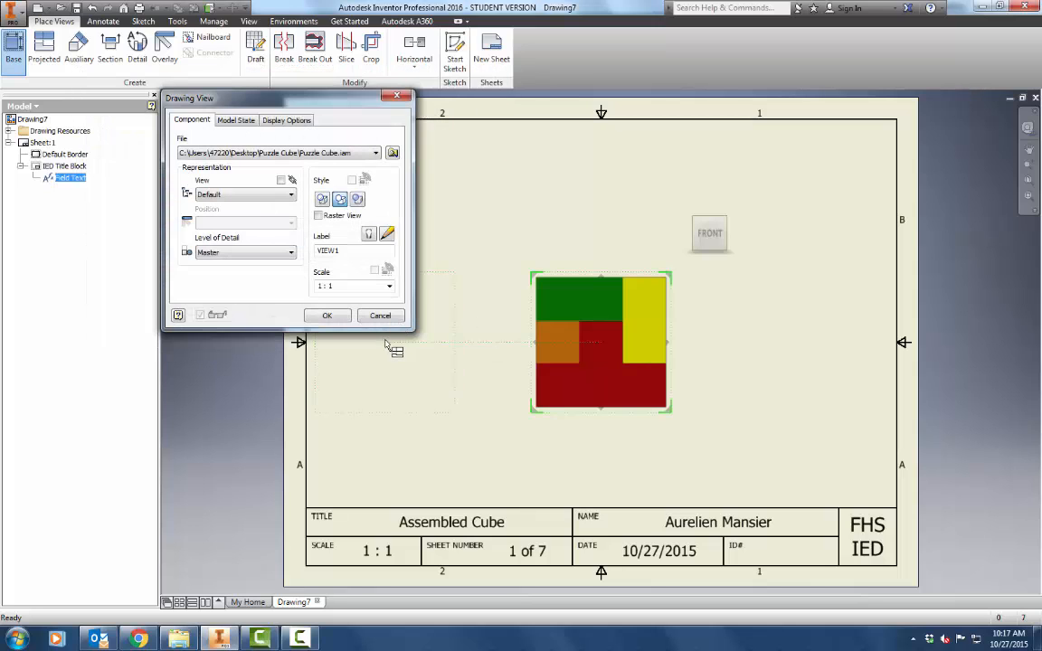
- Place the cube as a shaded top-front-right isometric view at 1:1 scale and move it to the left half of the sheet
mouse_move(728, 228)
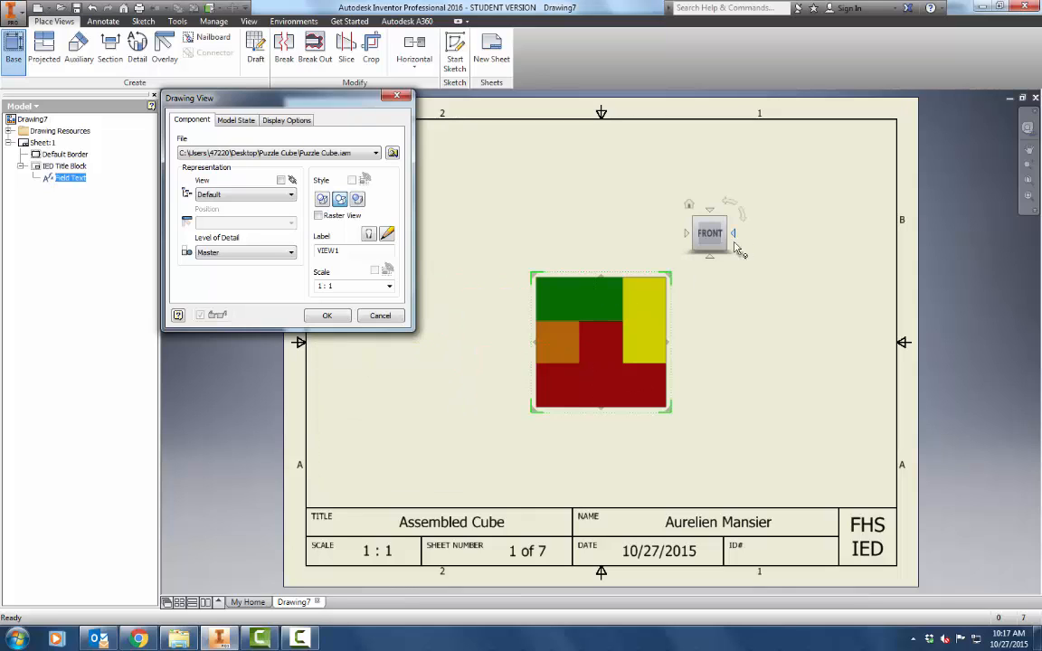
left_click(726, 221)
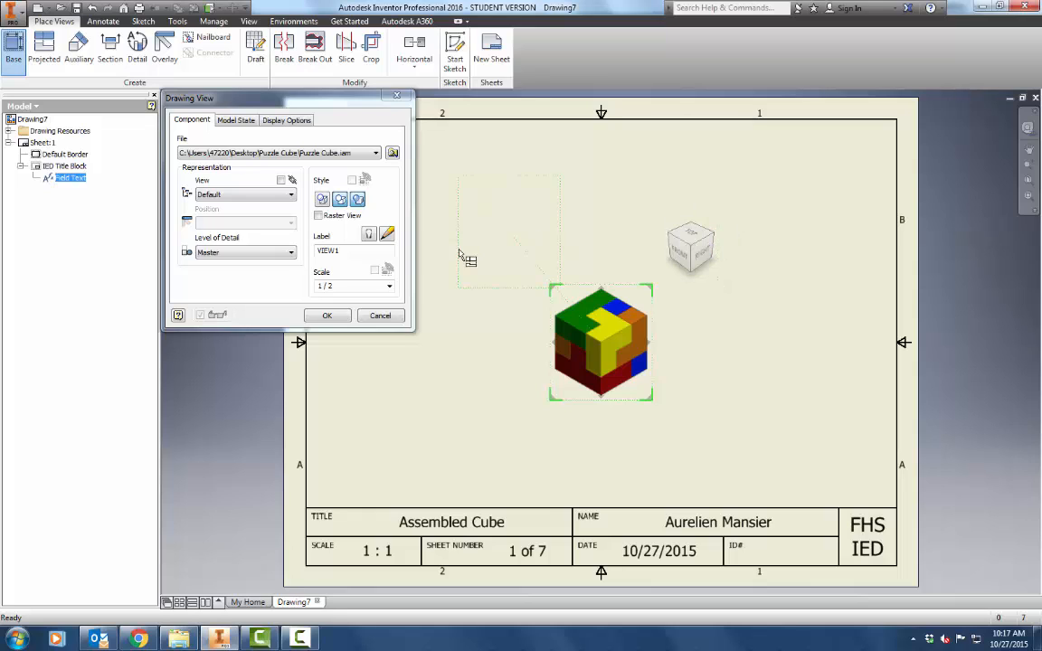
left_click(345, 287)
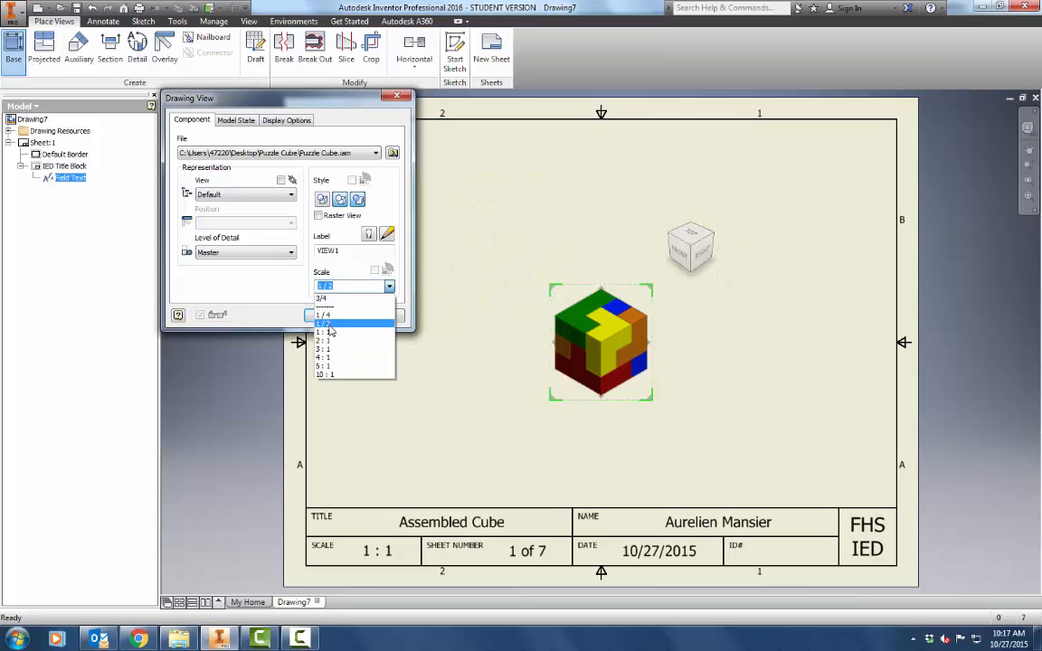
left_click(334, 332)
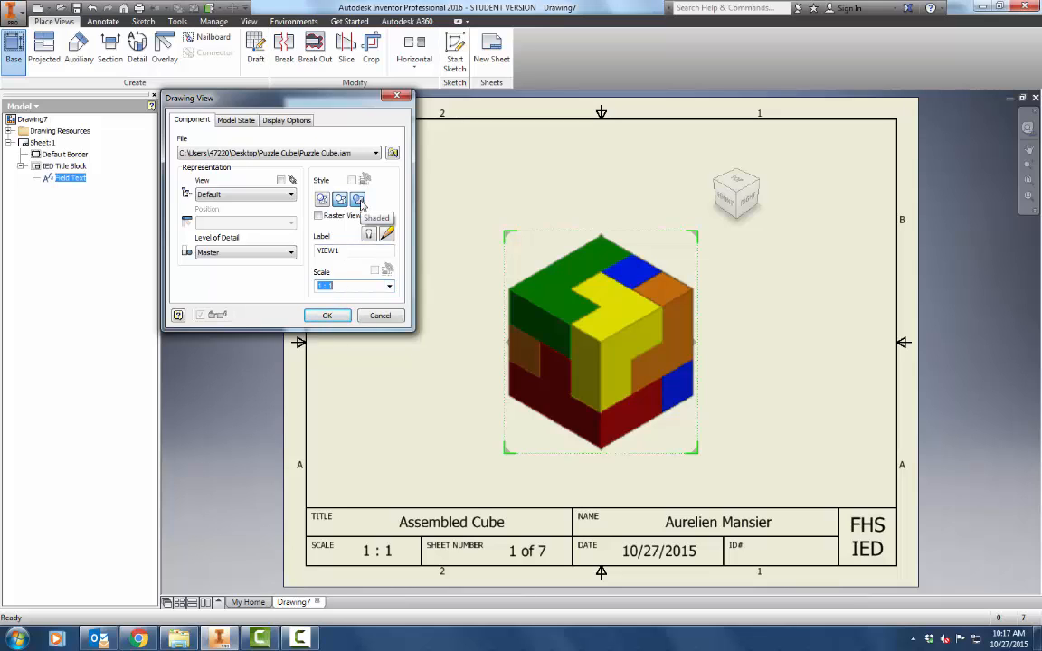
left_click(327, 315)
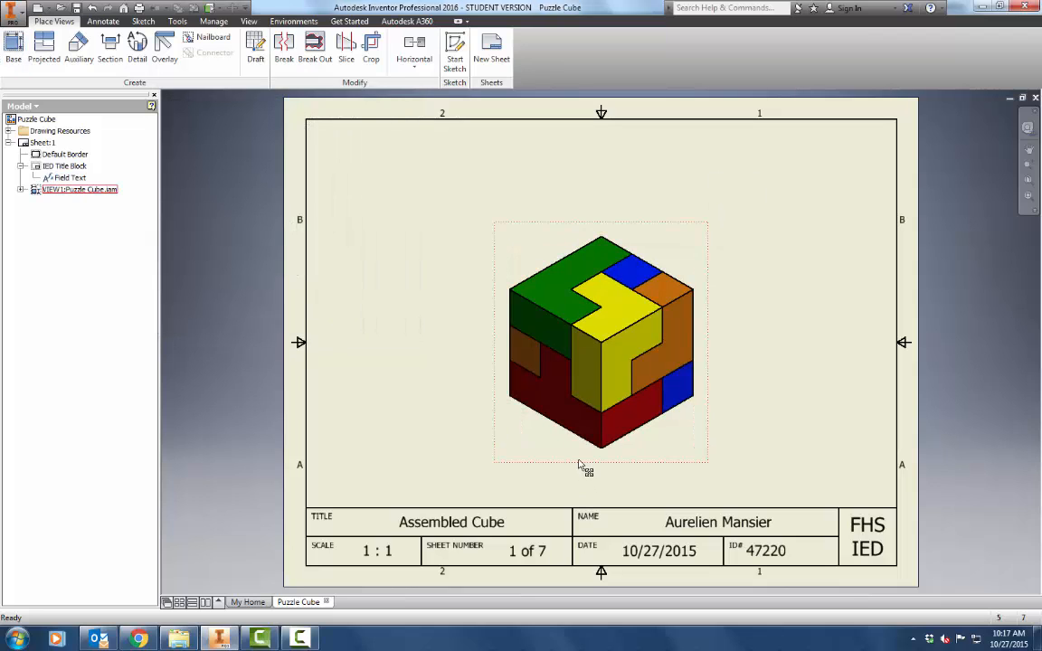
left_click_drag(583, 465, 432, 449)
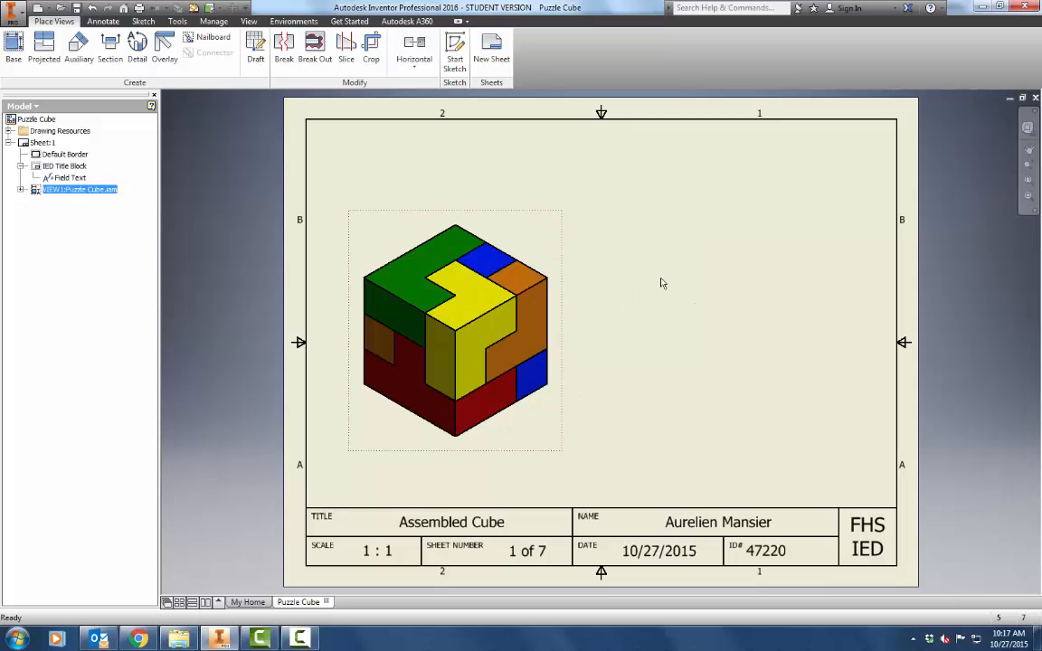
- Start a second base view on the Assembled Cube sheet with the Puzzle Cube.iam assembly as its source
left_click(15, 40)
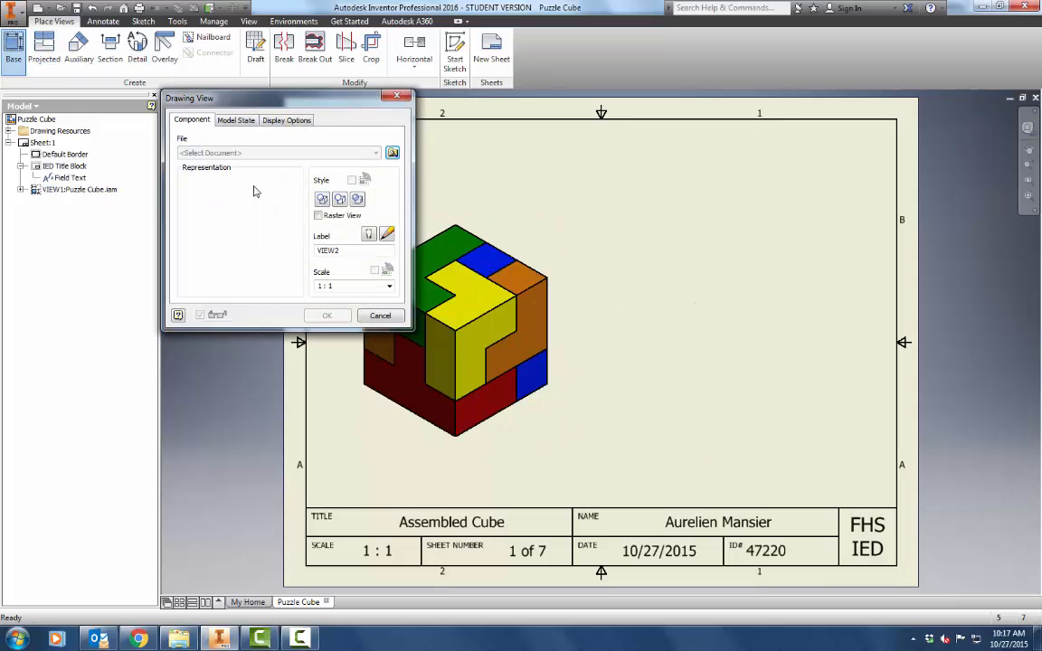
left_click(392, 153)
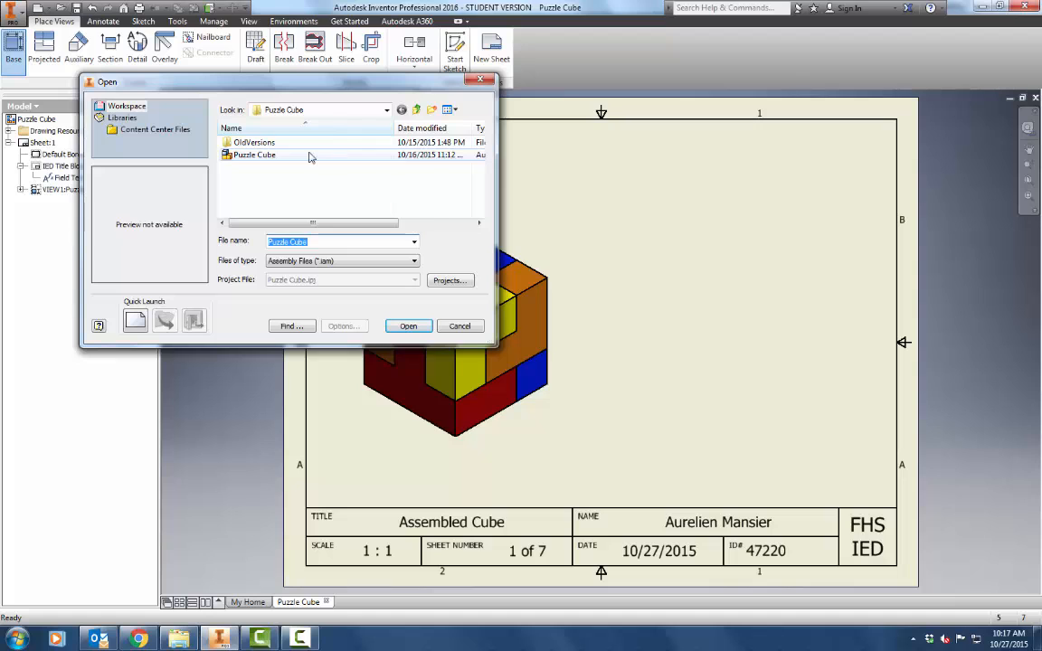
left_click(251, 154)
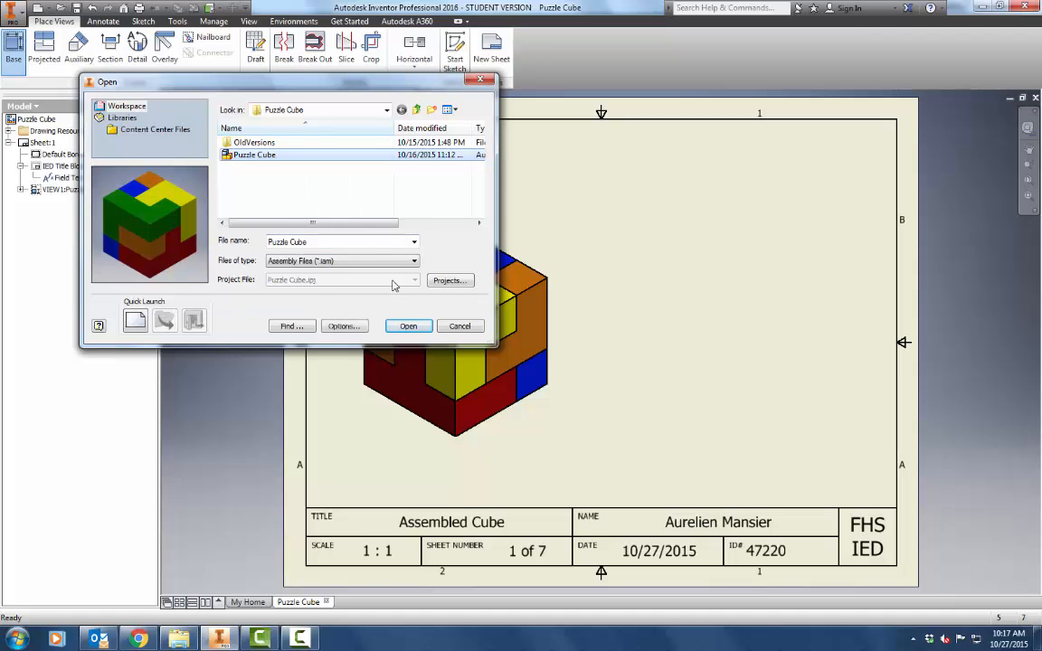
left_click(405, 326)
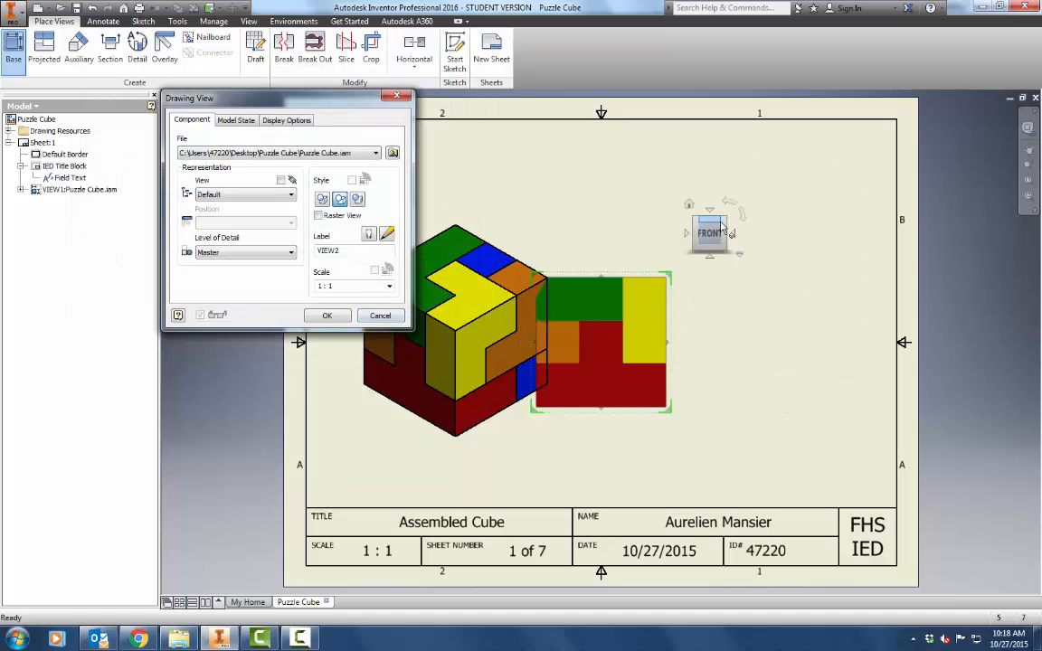
- Place the second cube view as a bottom-back-left isometric at 1:1 scale and move it to the right half of the sheet
left_click(724, 220)
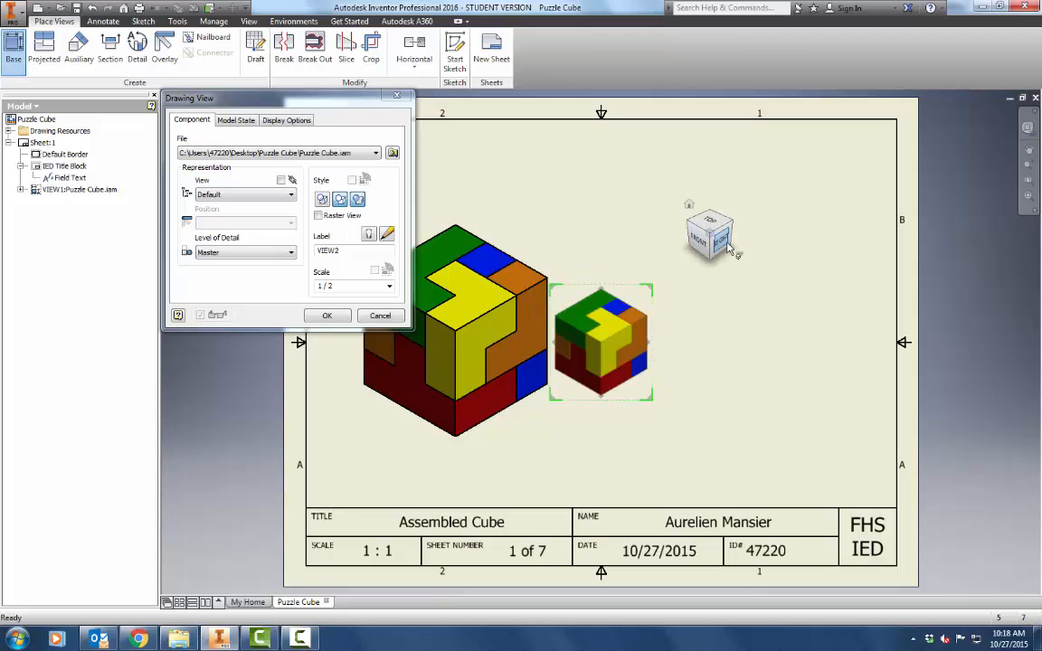
left_click(711, 212)
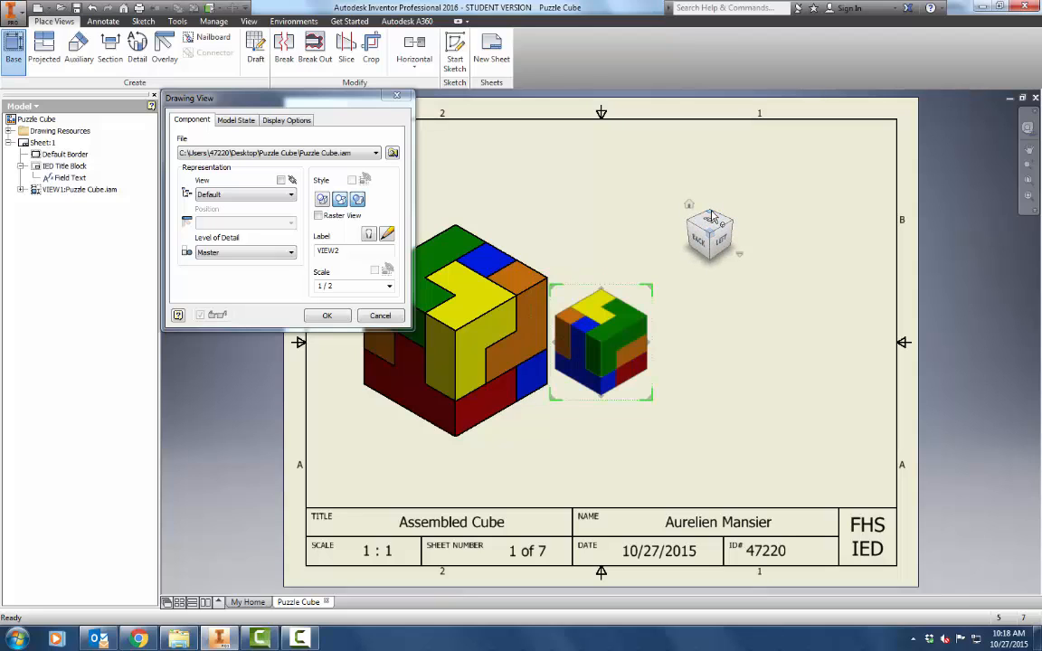
left_click(710, 262)
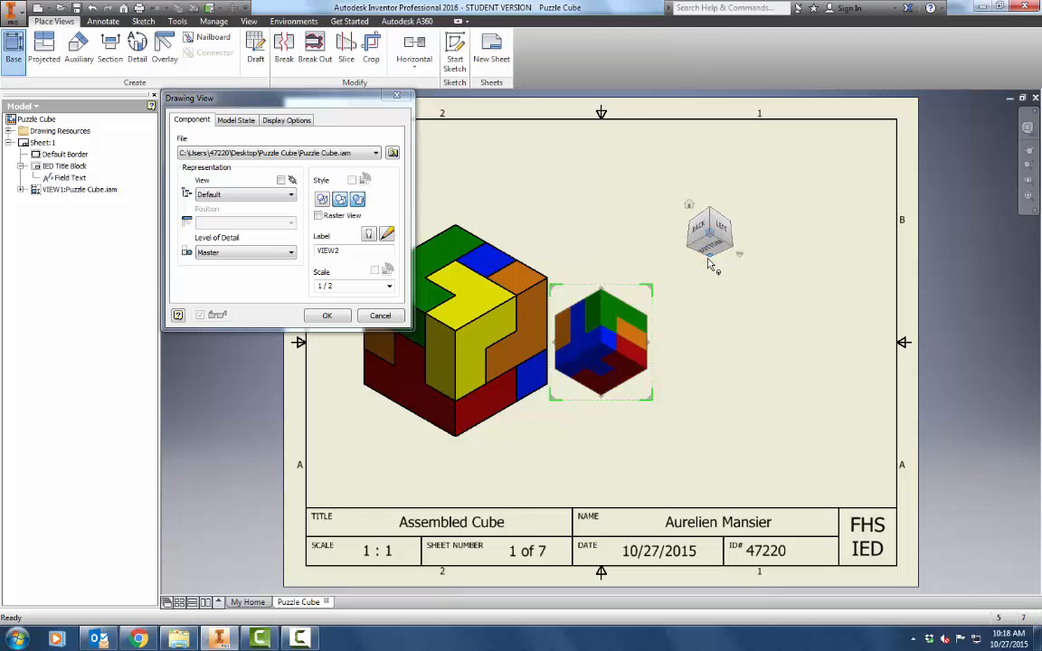
left_click(402, 292)
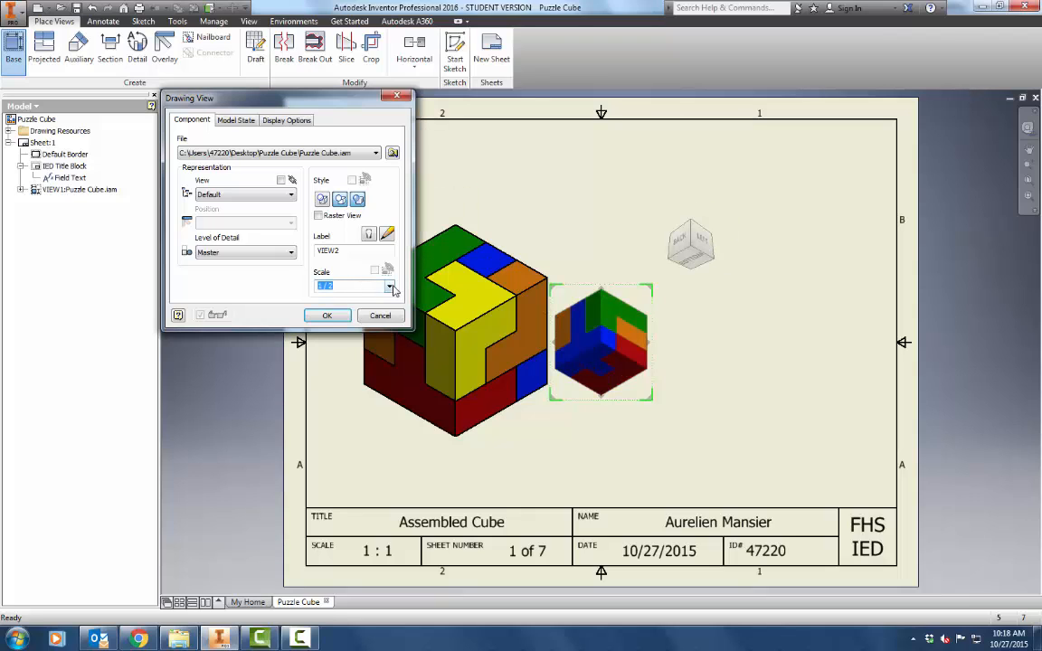
left_click(389, 286)
left_click(302, 304)
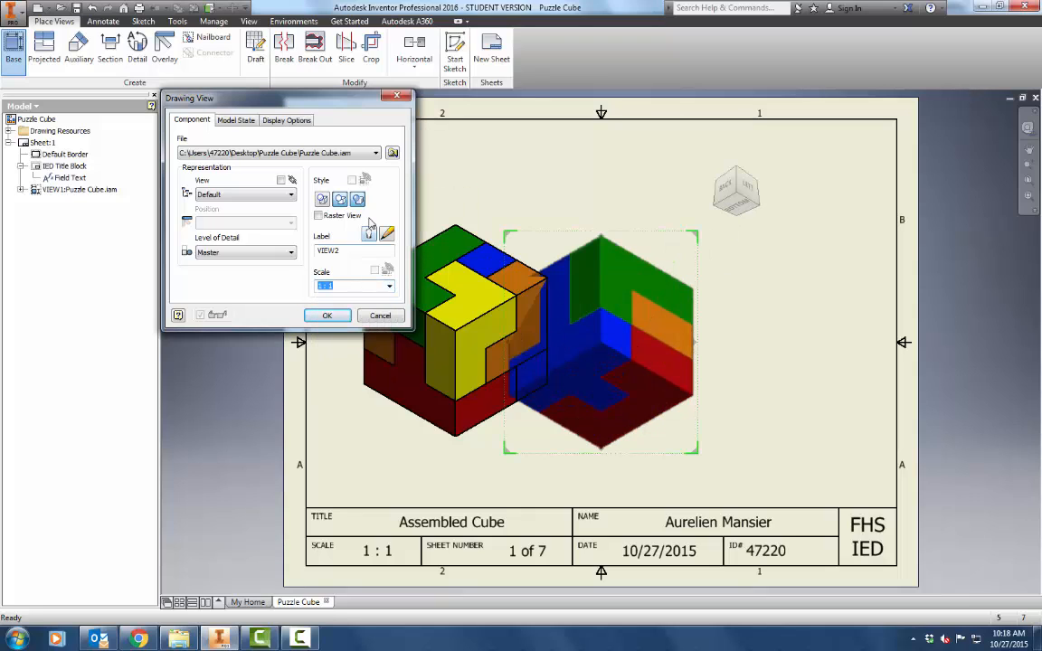
left_click(327, 315)
left_click_drag(610, 461, 734, 455)
left_click(561, 182)
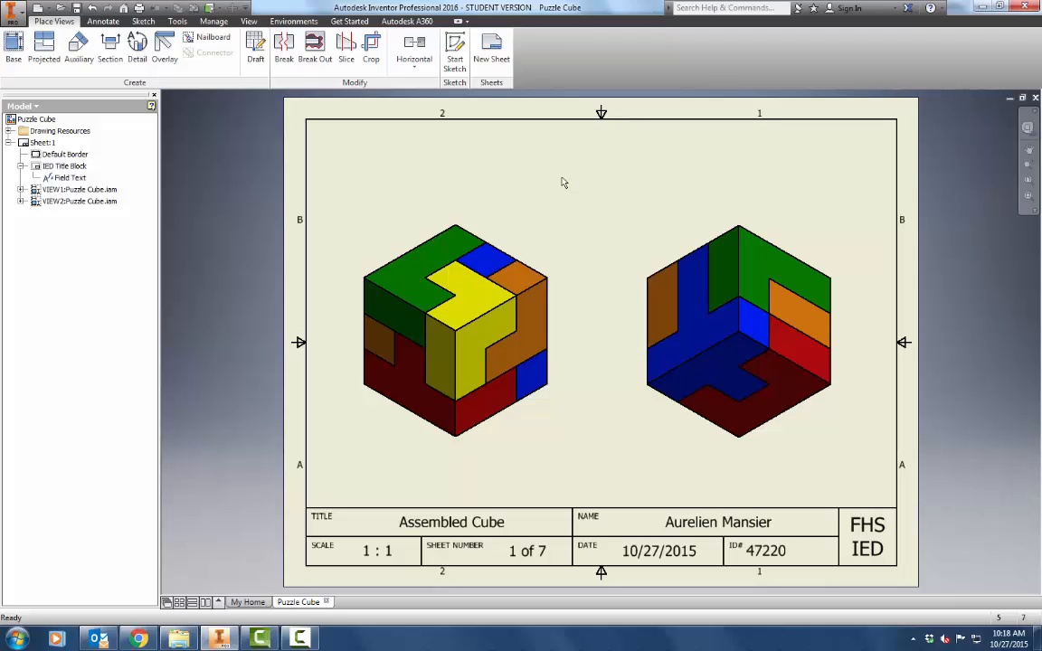
- Add a new sheet whose title block has title Exploded Cube, scale 3 : 4 and sheet number 2 of 7
left_click(487, 45)
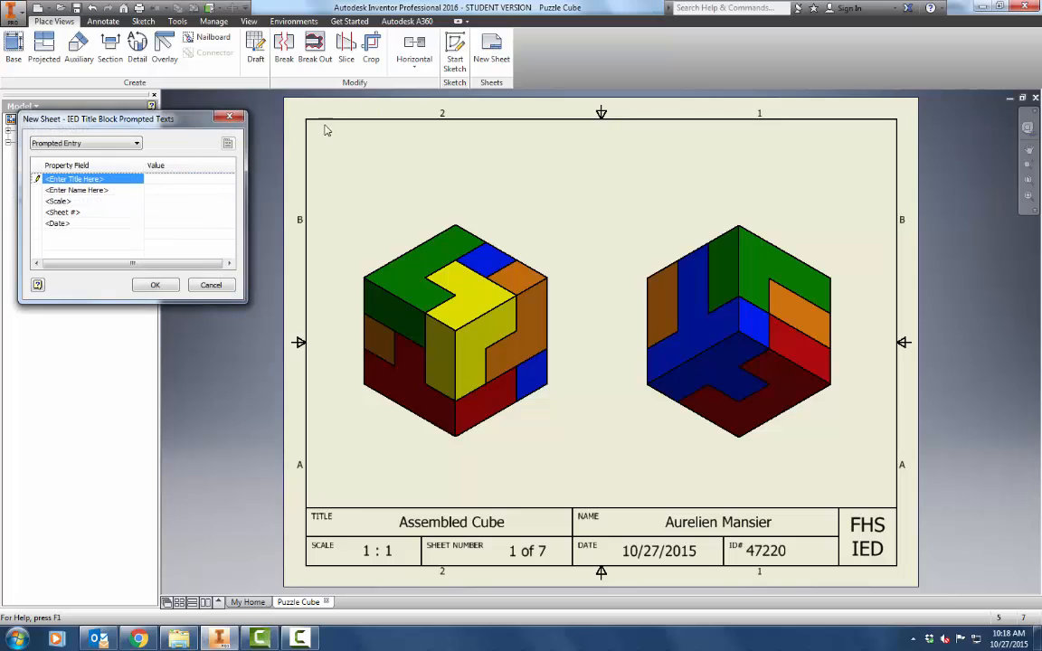
type("Exploded Cube")
left_click(188, 201)
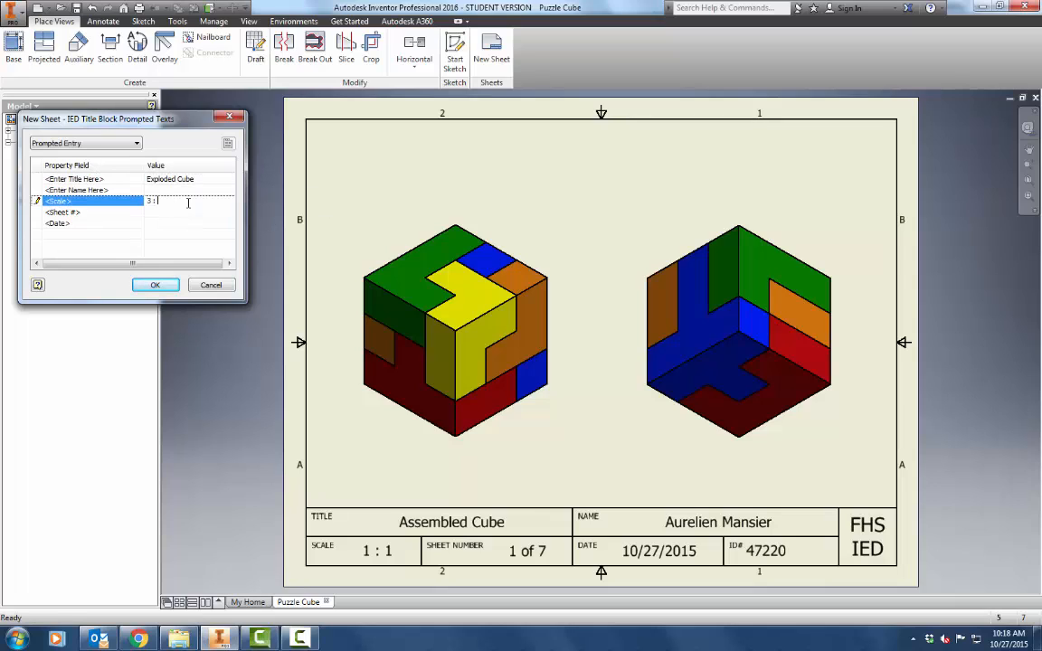
left_click(154, 212)
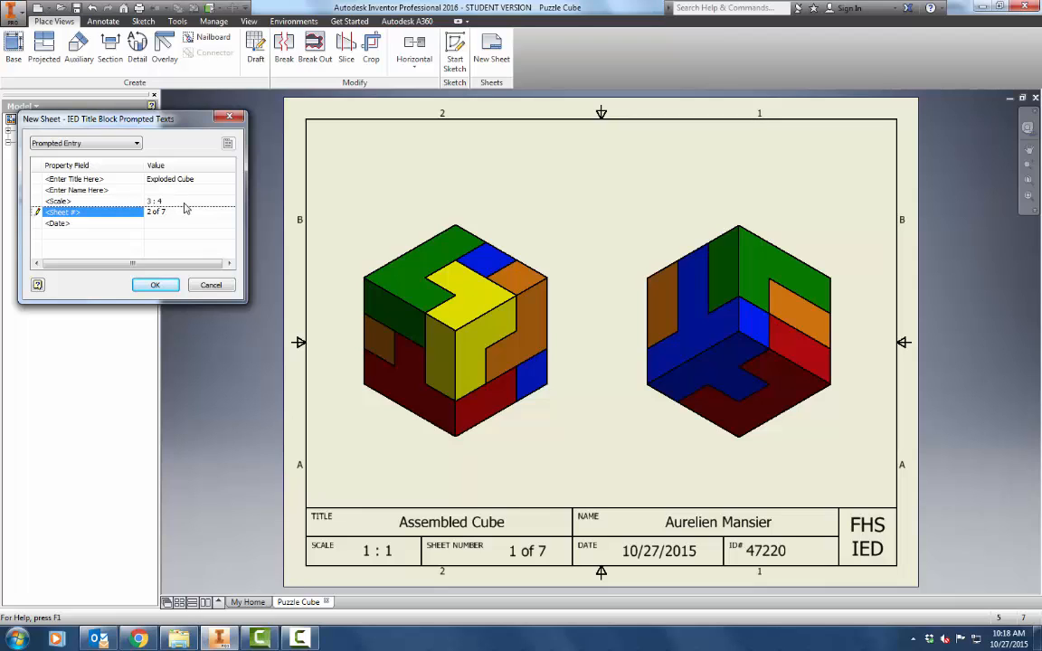
left_click(152, 285)
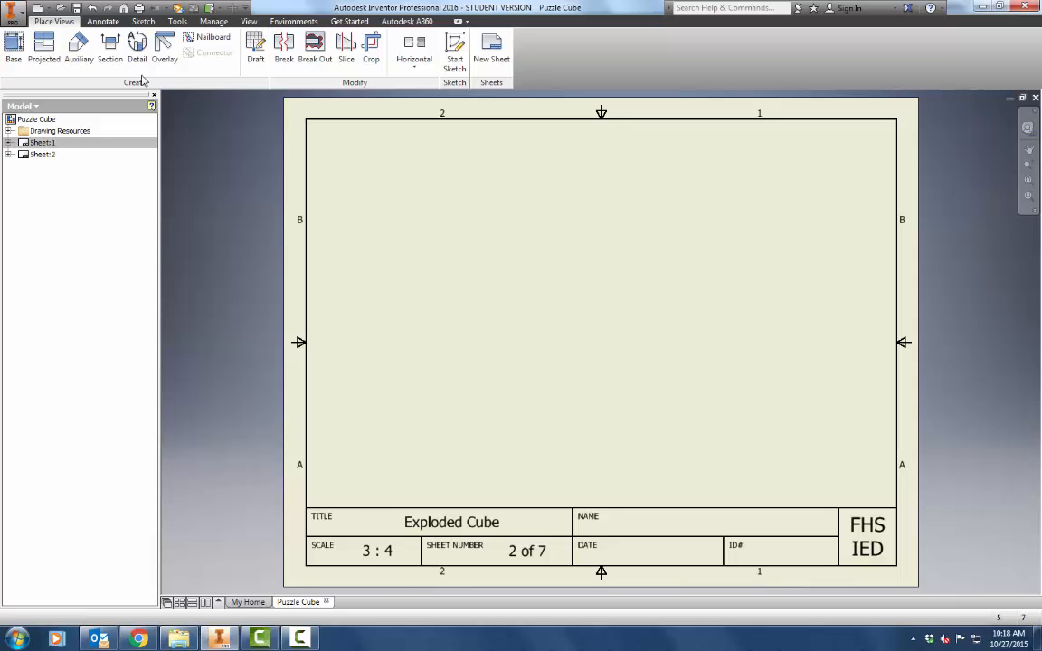
- Check Sheet:1, return to Sheet:2 and start a base view from the Puzzle Cube.ipn presentation, listing all Inventor file types
double_click(36, 143)
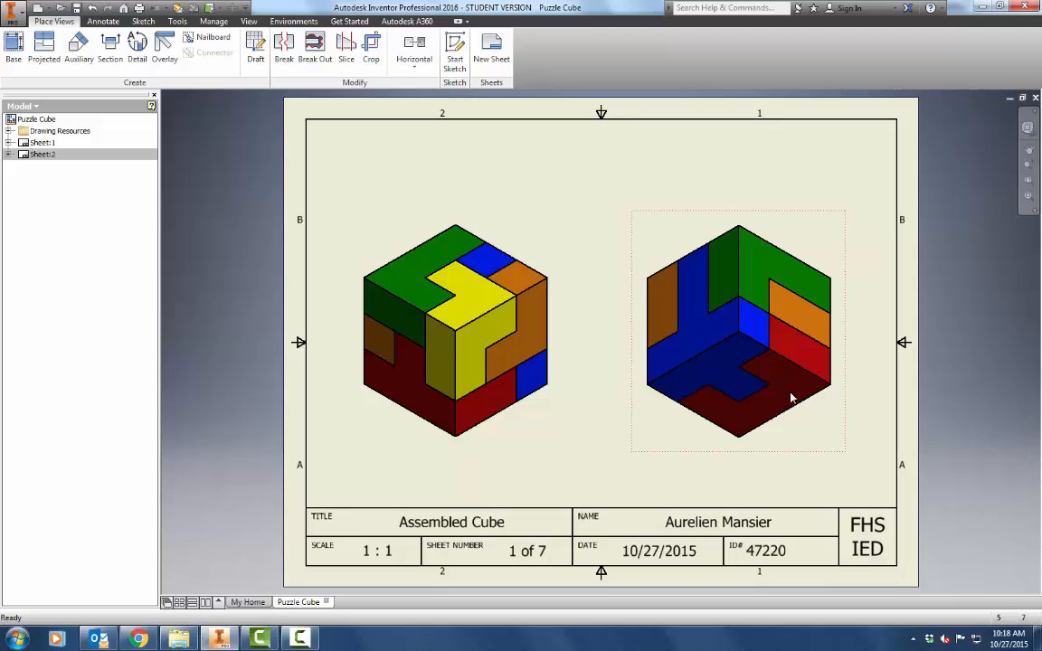
double_click(40, 154)
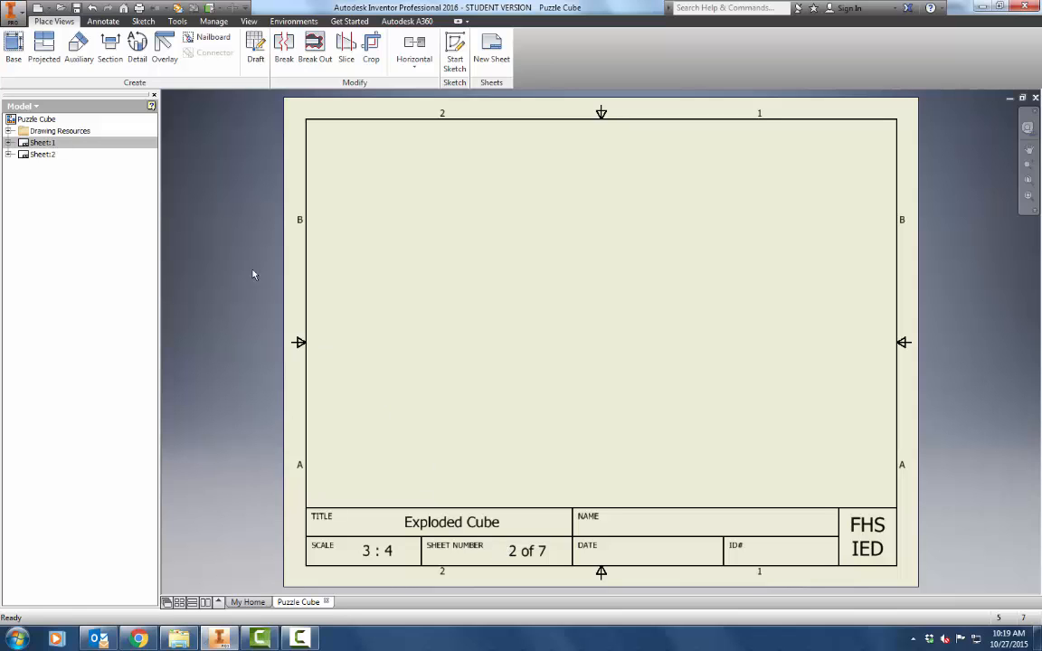
left_click(13, 45)
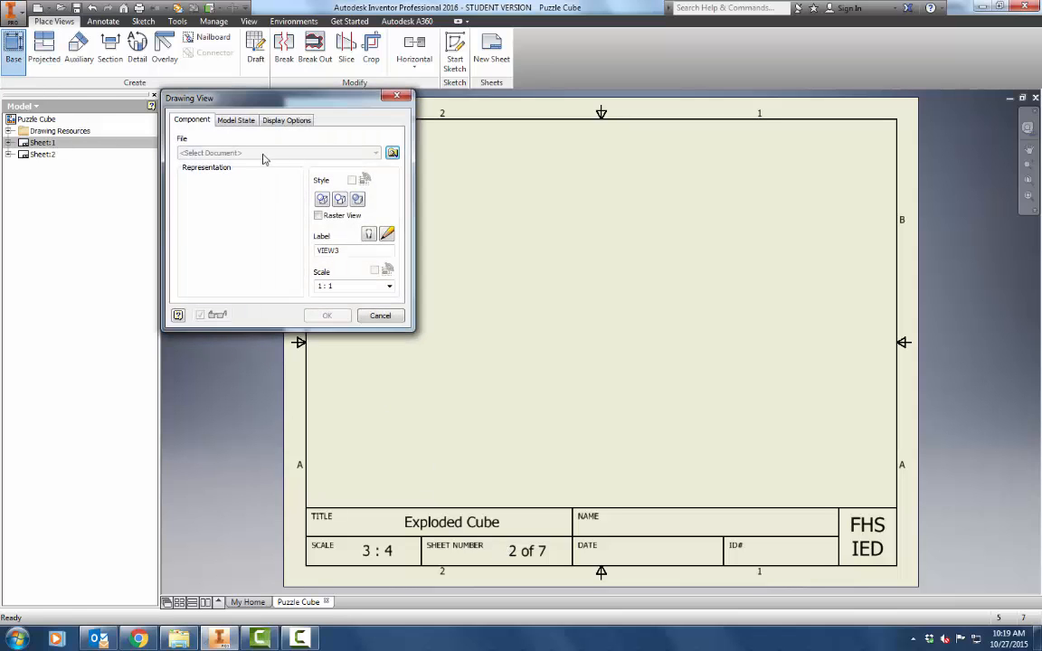
left_click(392, 154)
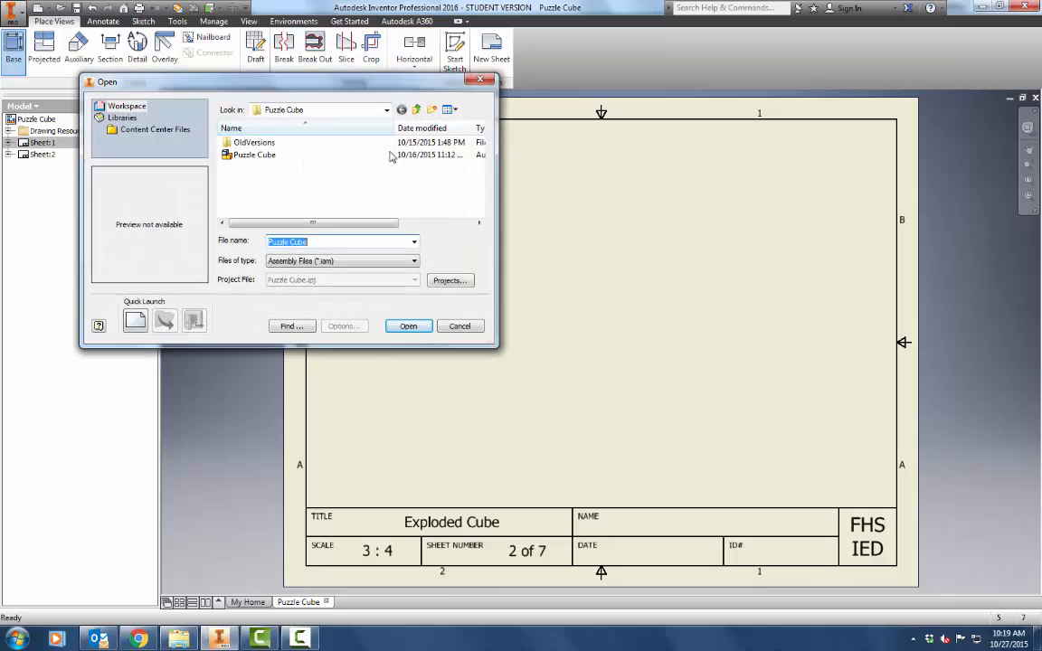
left_click(264, 156)
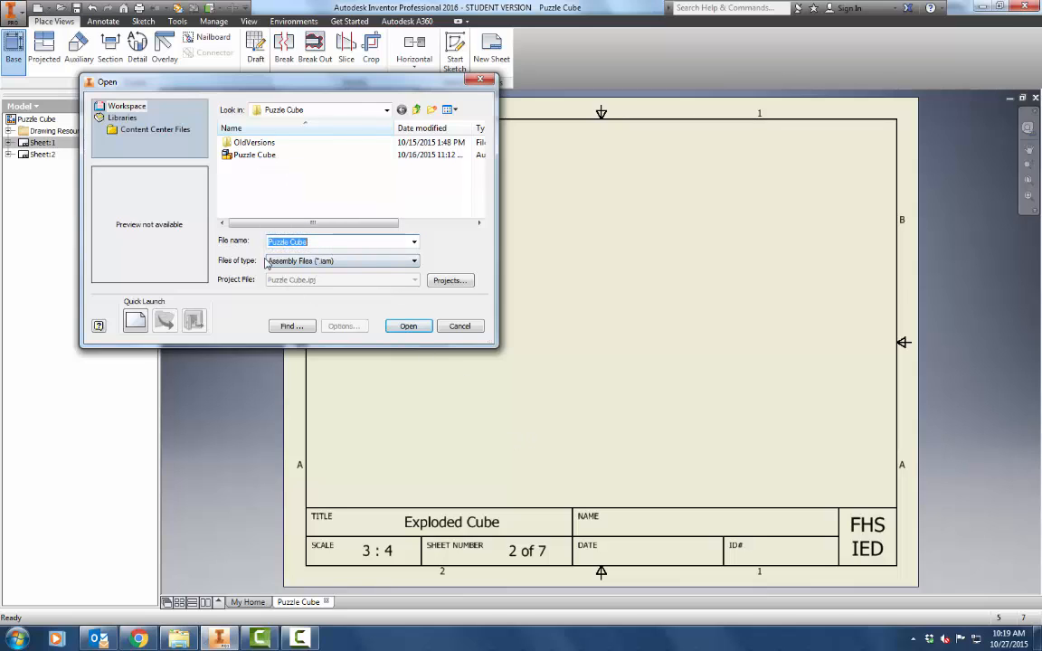
left_click(277, 264)
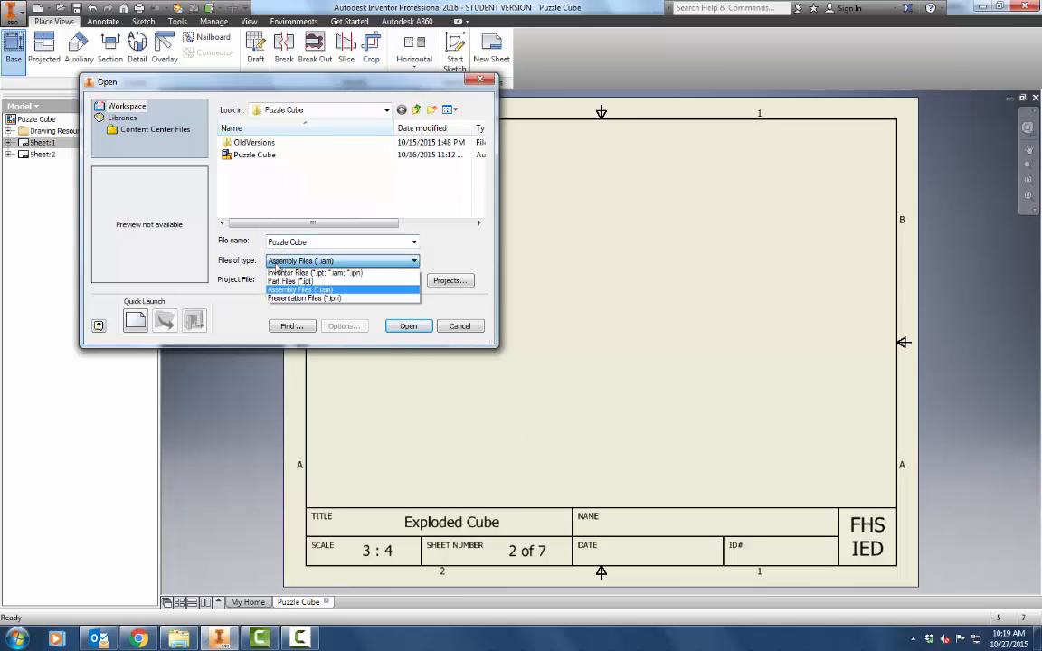
left_click(286, 279)
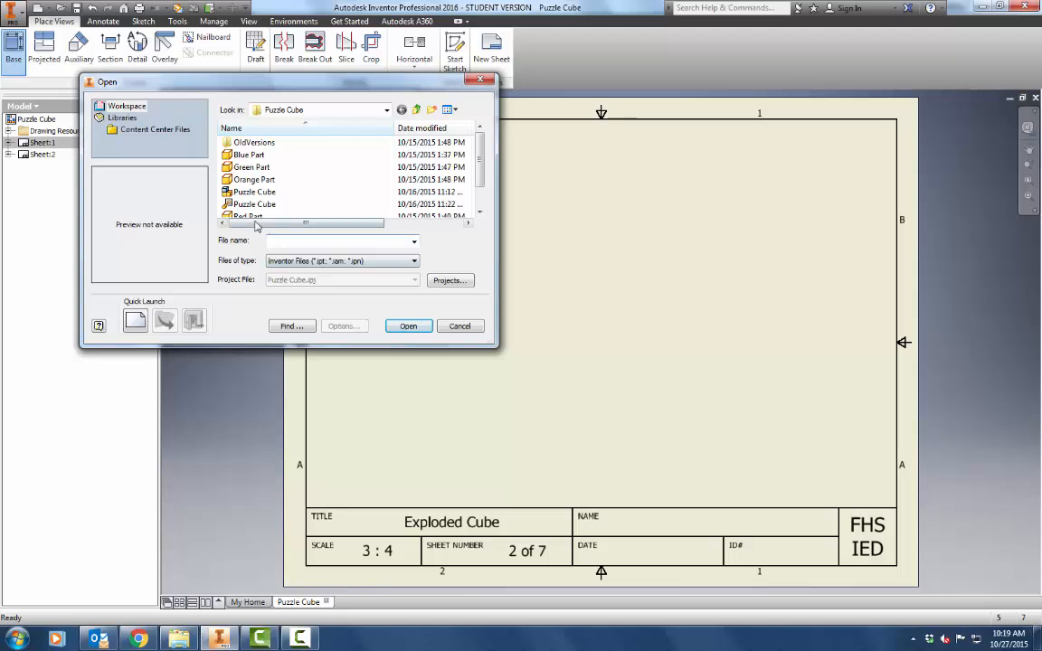
left_click(251, 205)
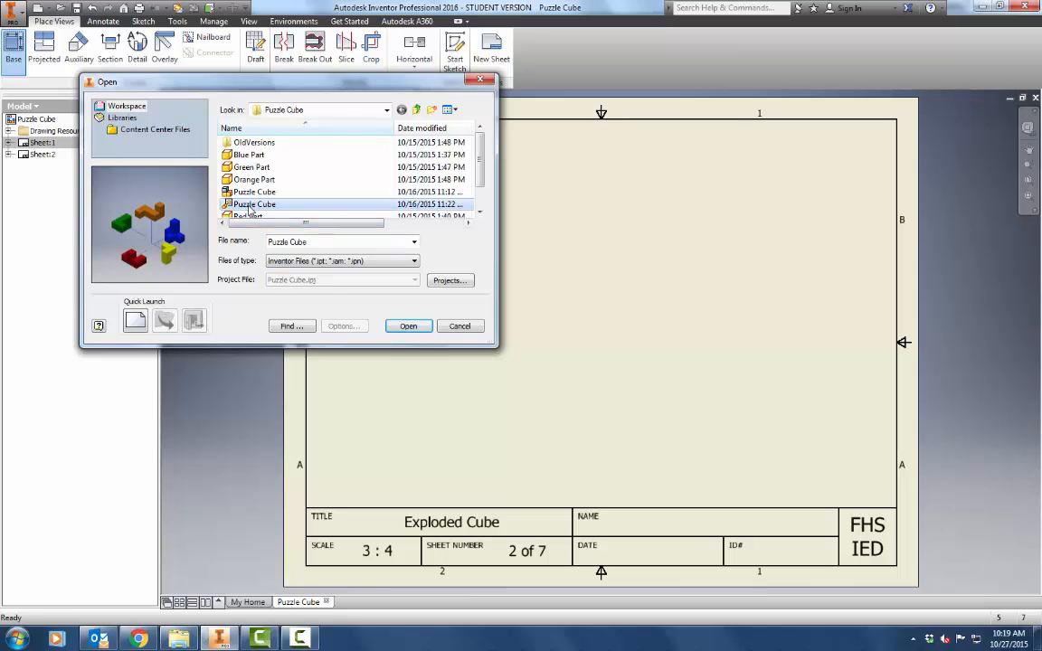
left_click(407, 326)
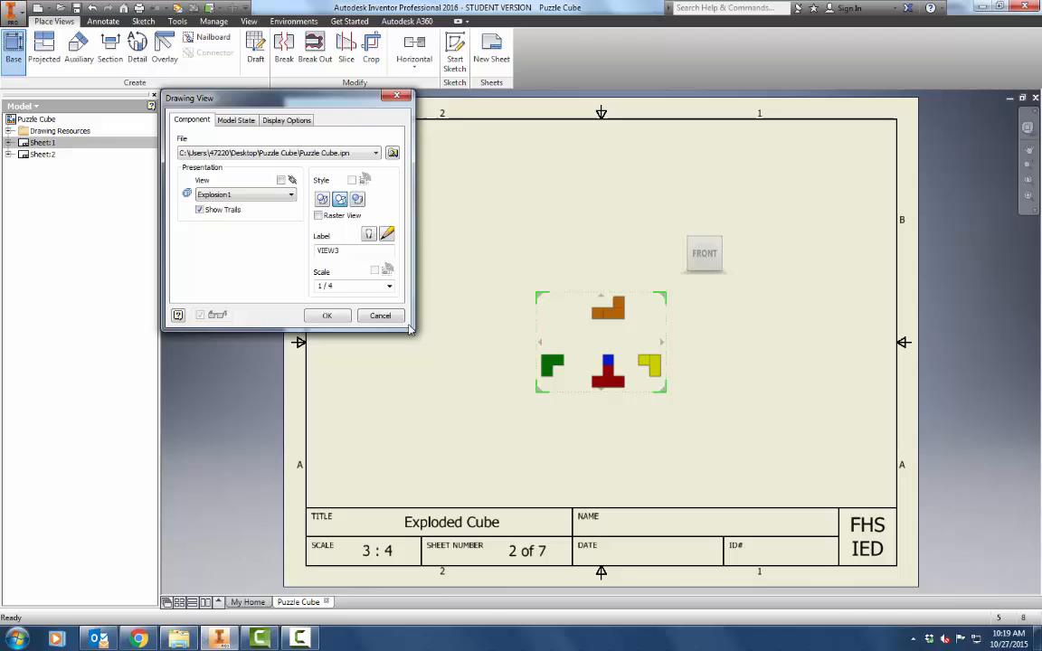
- Place the exploded view as a top-front-left isometric at 3/4 scale and move it to the left part of the sheet above the title block
left_click(688, 240)
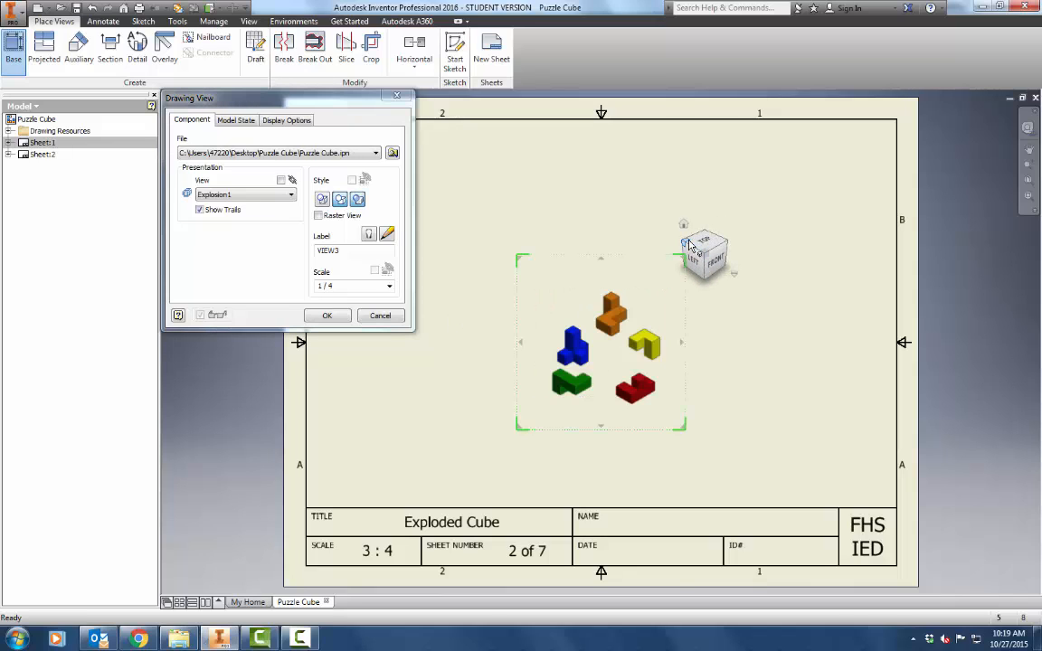
left_click(387, 286)
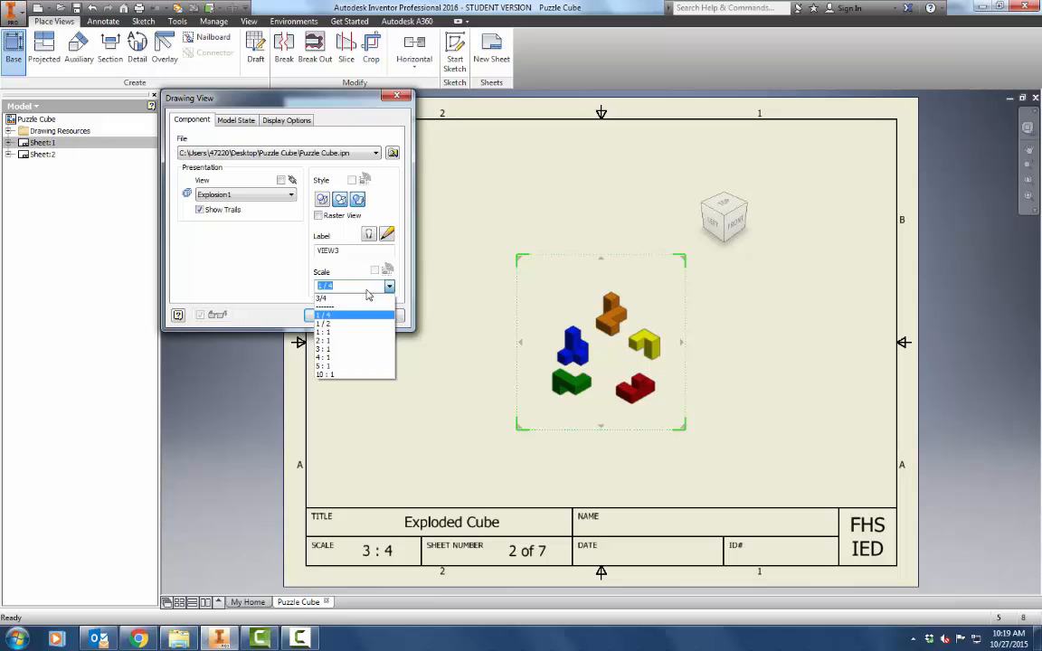
left_click(339, 302)
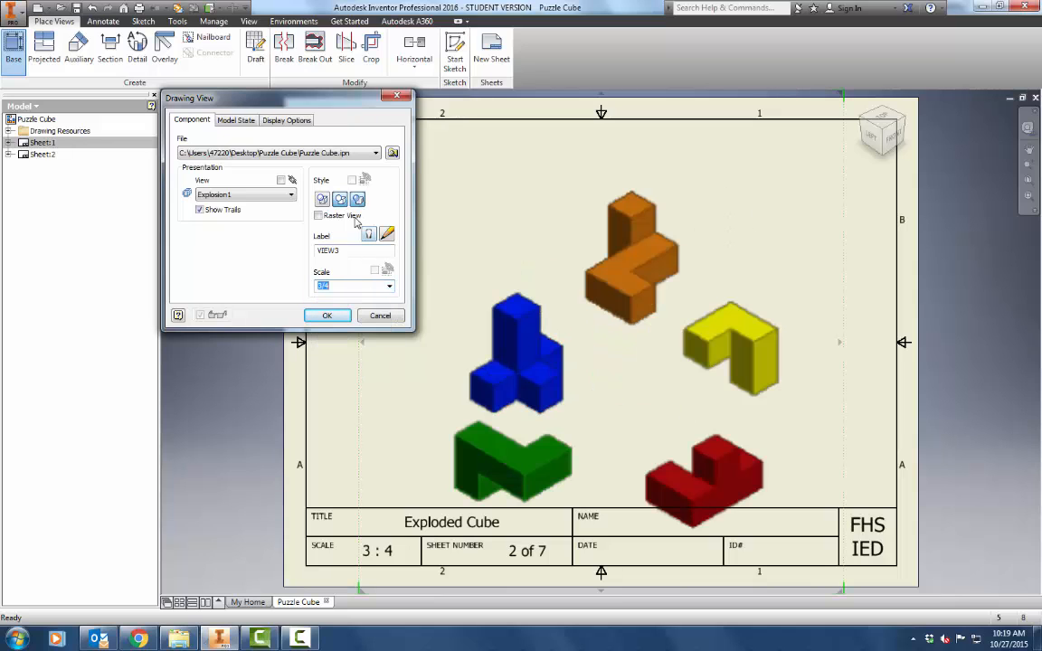
left_click(331, 317)
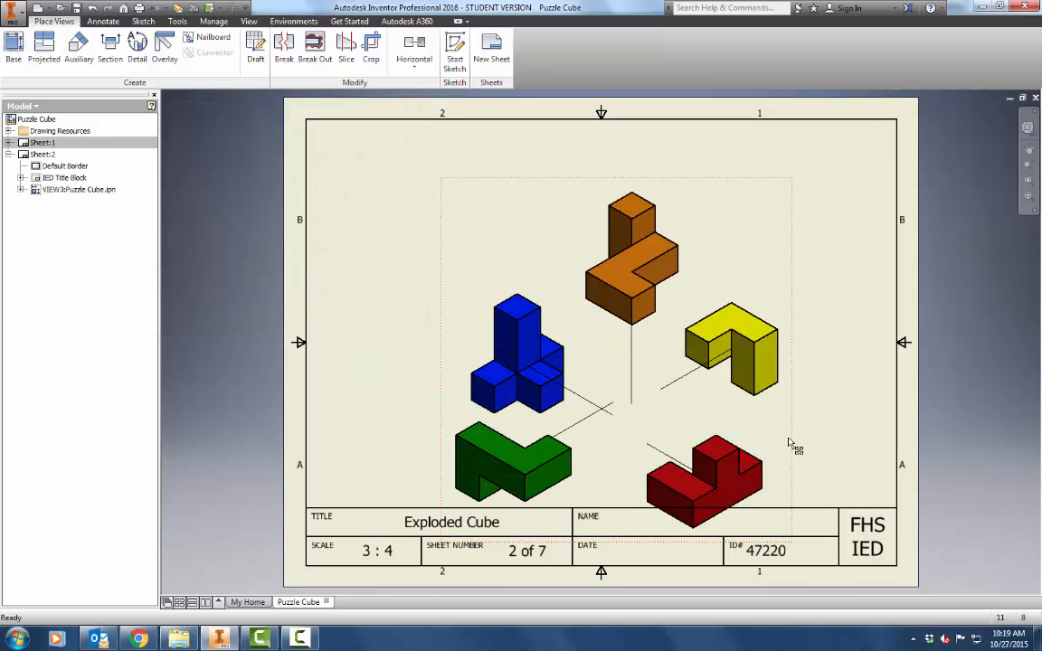
left_click_drag(714, 406, 671, 402)
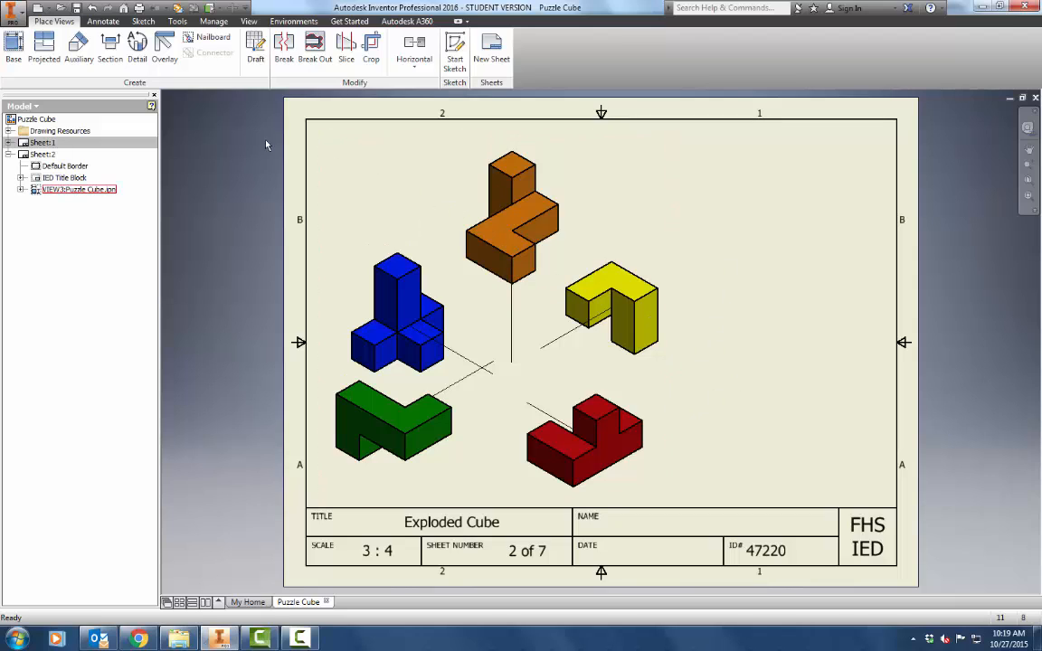
- Insert a parts list sourced from the Puzzle Cube.ipn presentation, enabling the BOM view, and place it in the upper-right corner of the sheet border
left_click(103, 21)
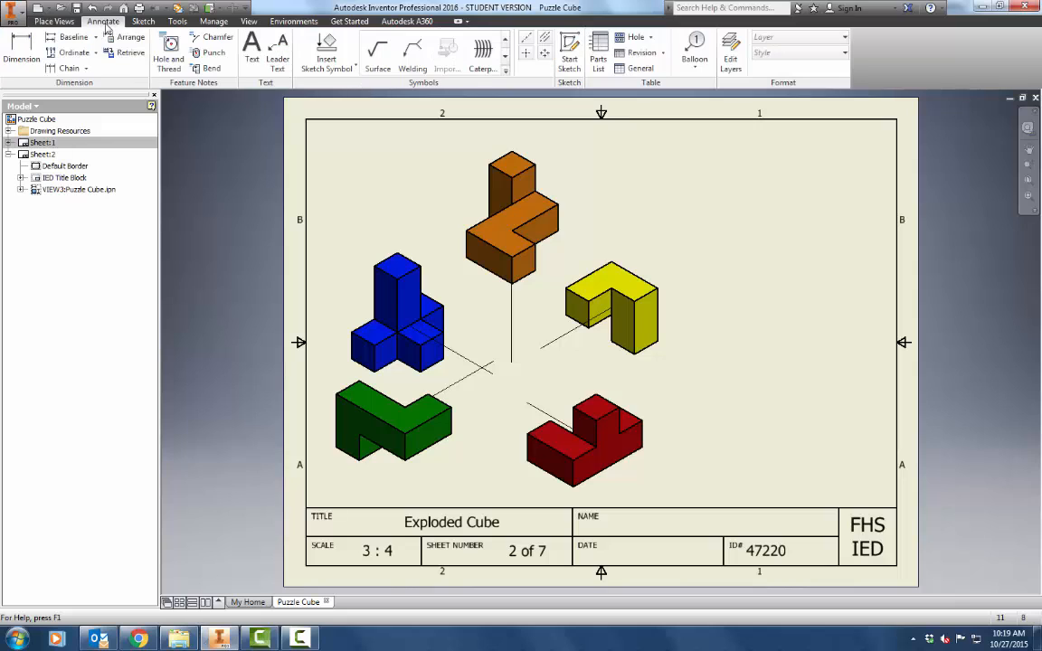
left_click(601, 50)
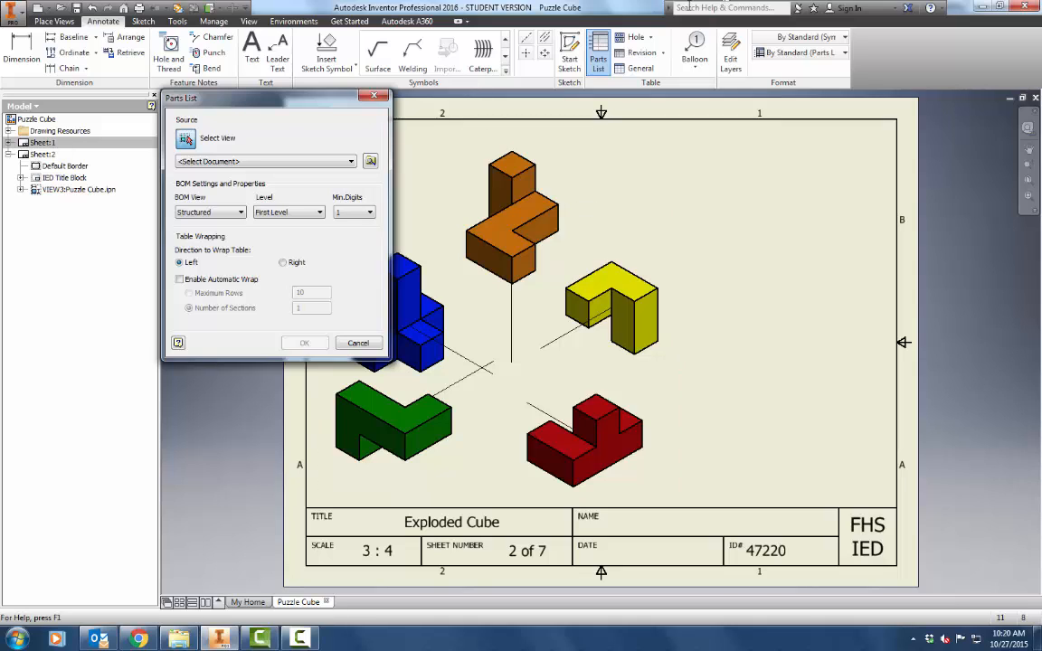
left_click(370, 161)
left_click(253, 204)
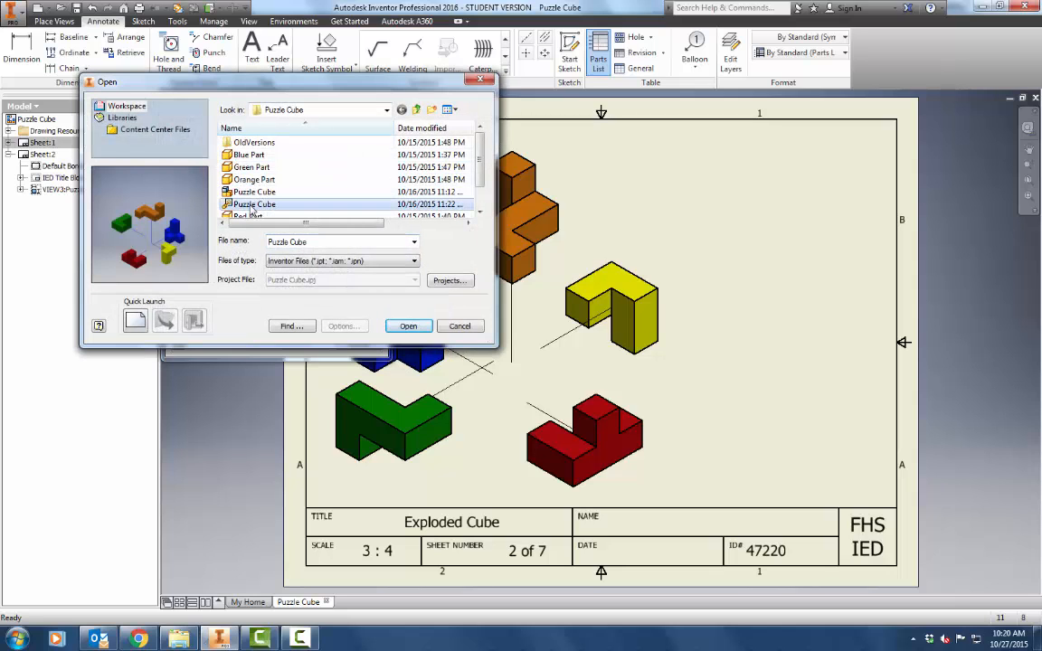
left_click(408, 325)
left_click(305, 343)
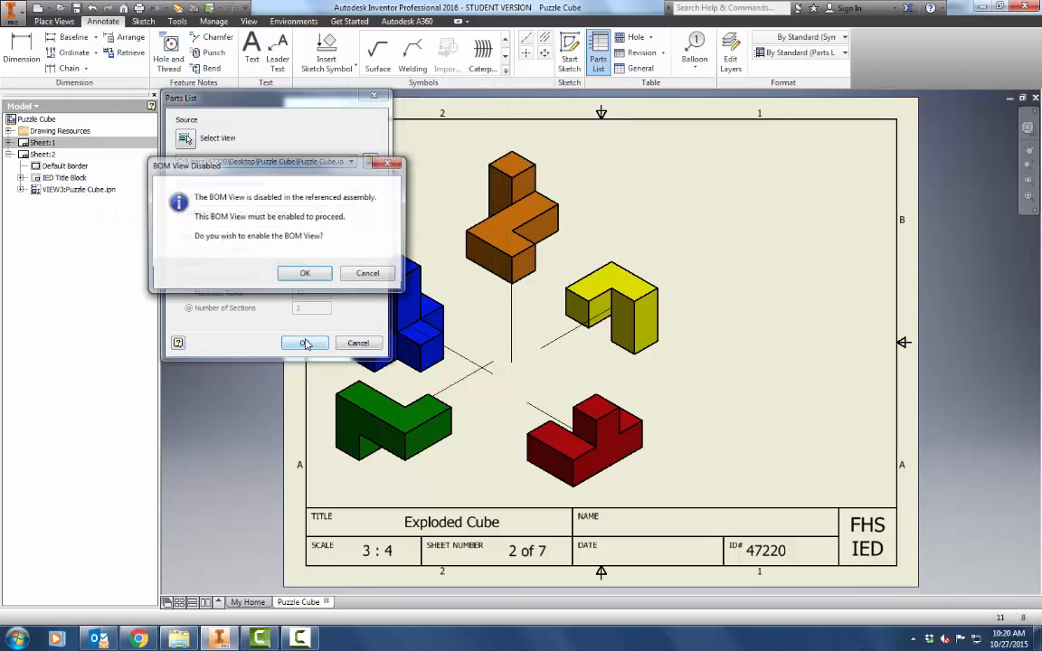
left_click(304, 272)
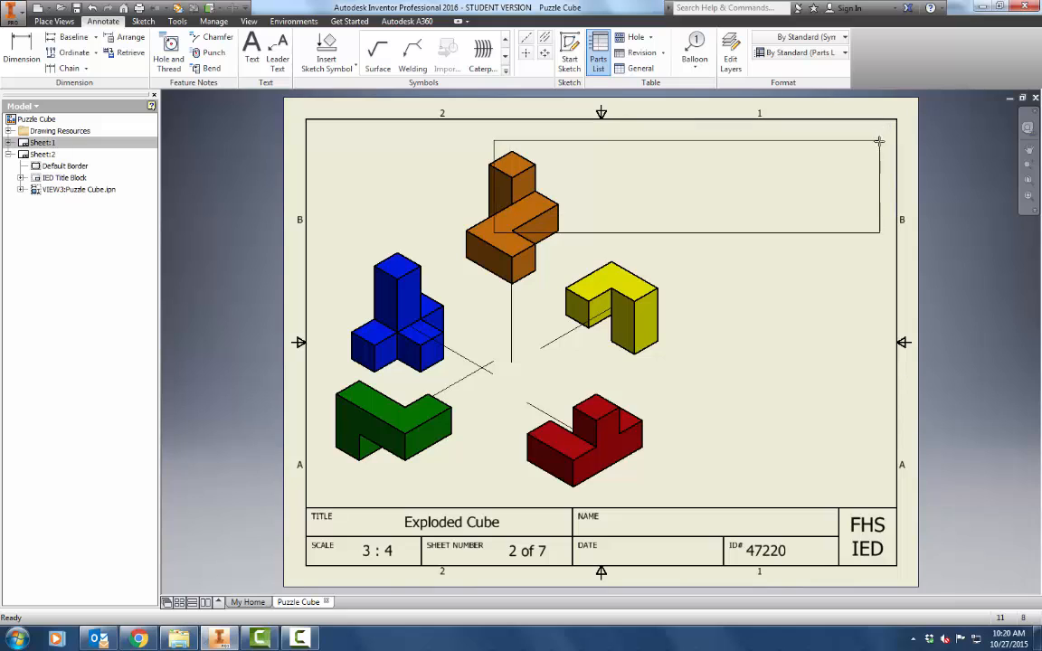
left_click(896, 121)
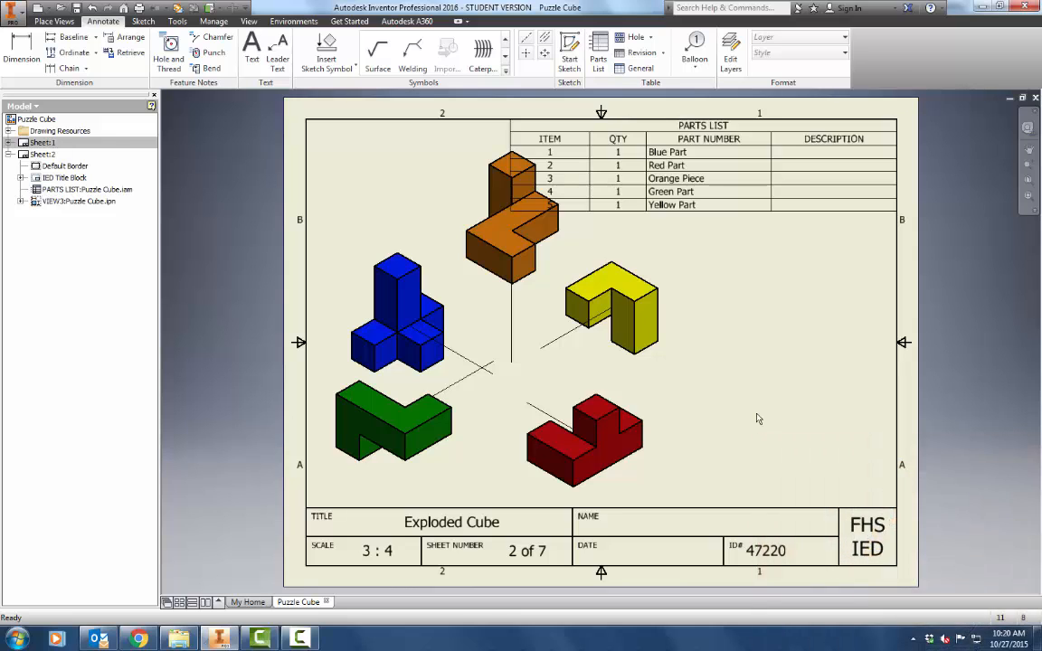
- Edit the parts list to remove the DESCRIPTION column, keeping ITEM, QTY and PART NUMBER
left_click(665, 170)
double_click(665, 170)
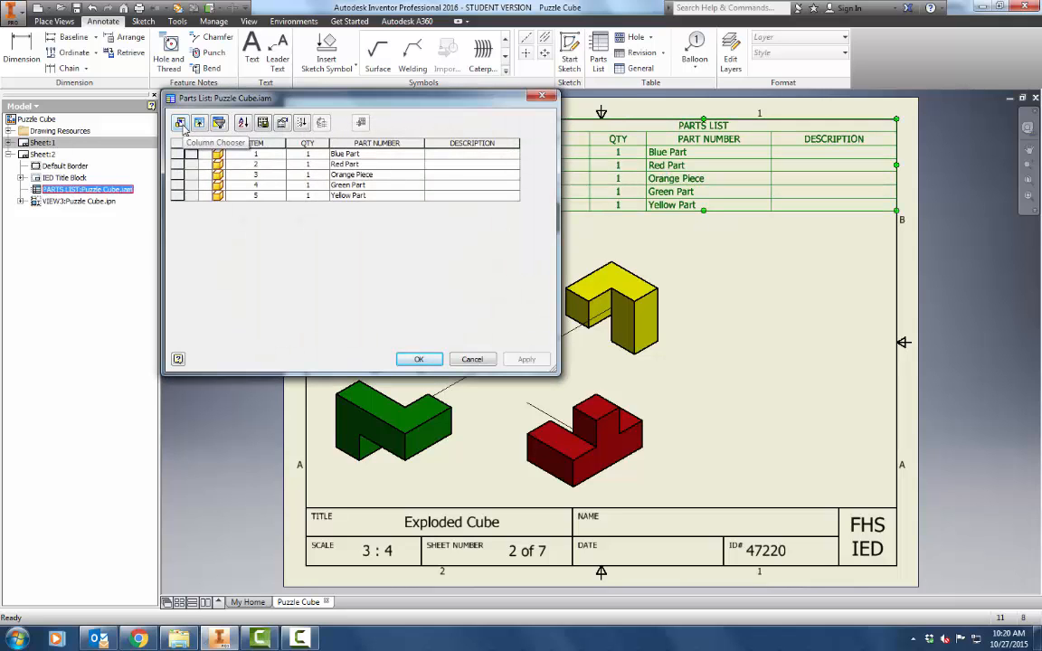
left_click(181, 125)
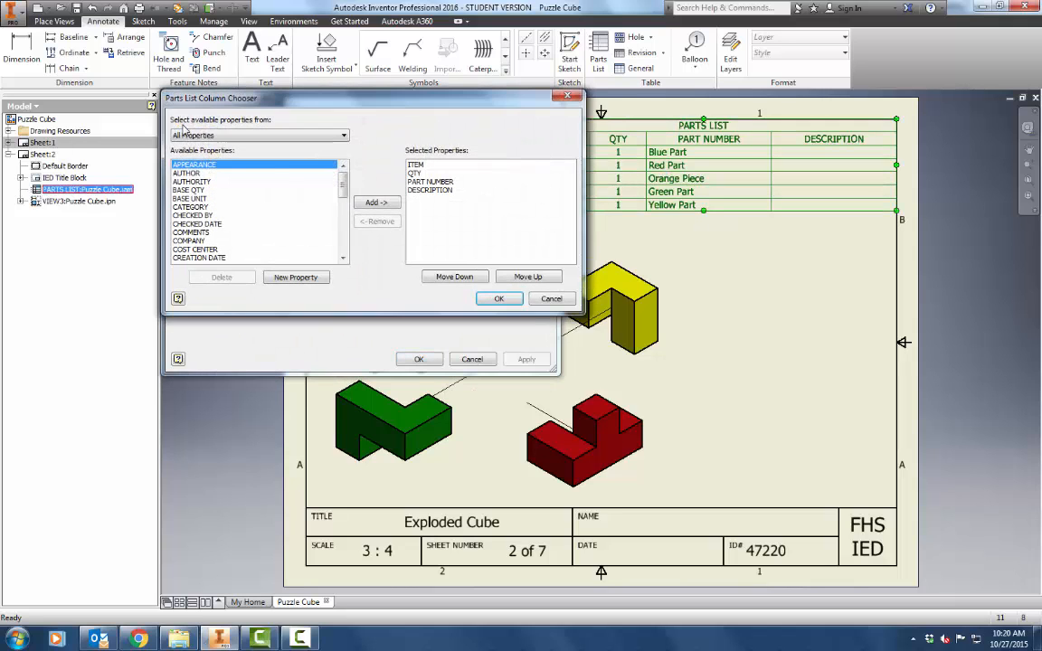
left_click(430, 190)
left_click(378, 221)
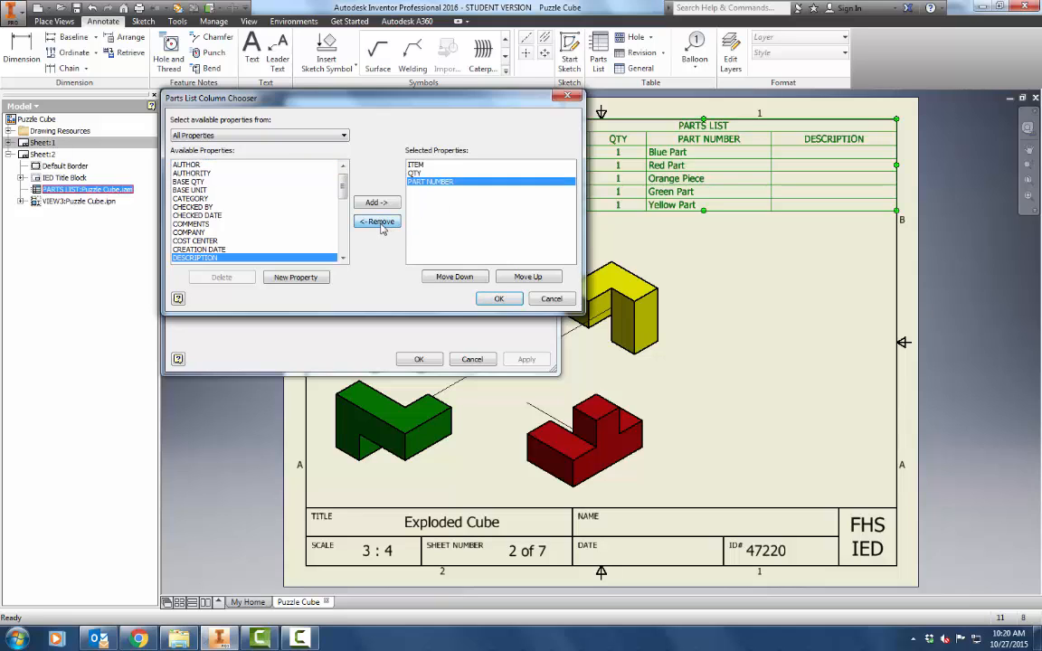
left_click(498, 298)
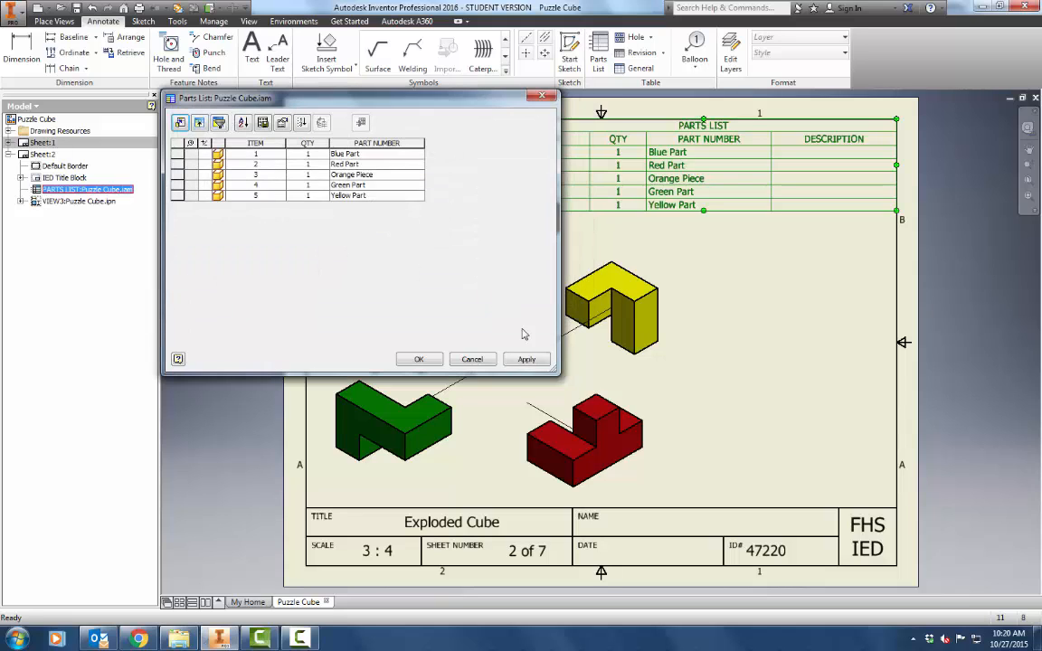
left_click(526, 359)
left_click(419, 359)
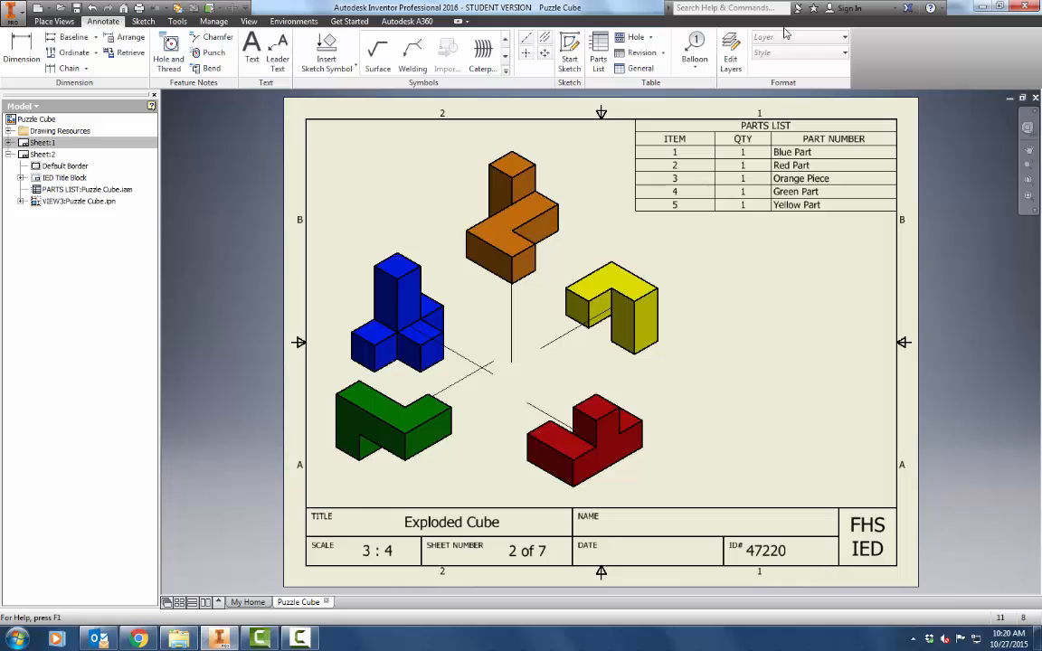
- Add item balloons with leaders to the yellow and red parts, placing each balloon to the right of its part
left_click(695, 50)
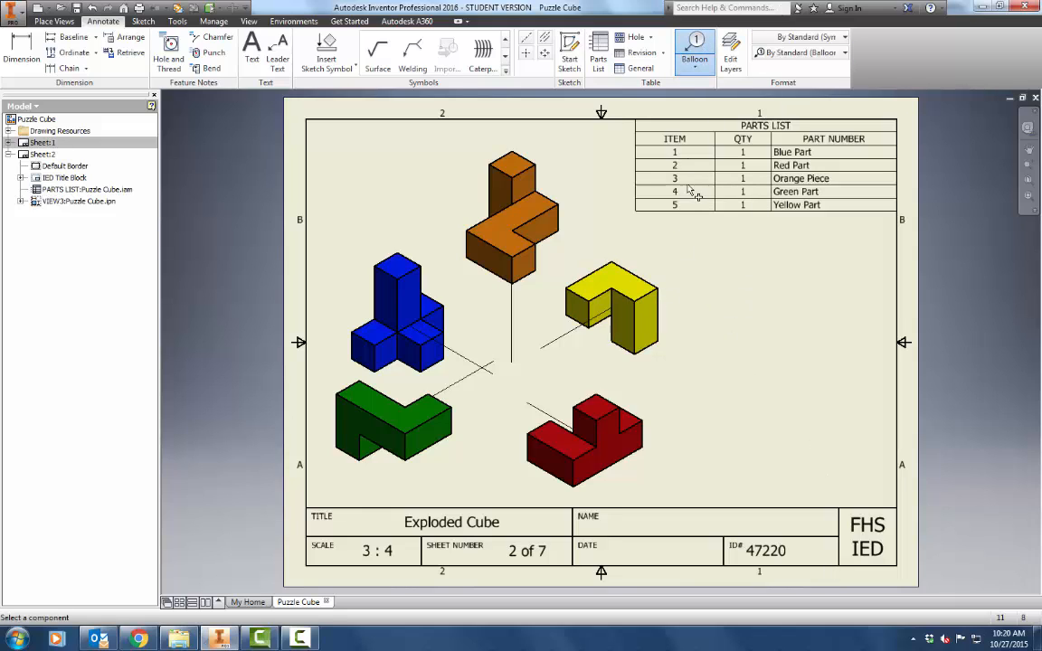
left_click(658, 289)
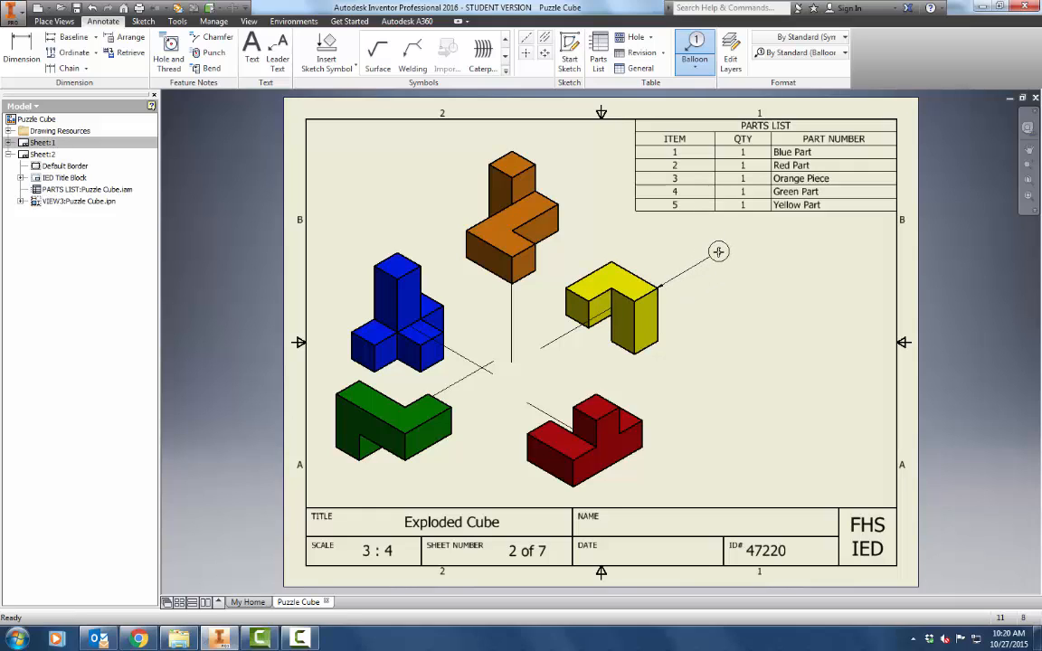
left_click(719, 251)
left_click(742, 251)
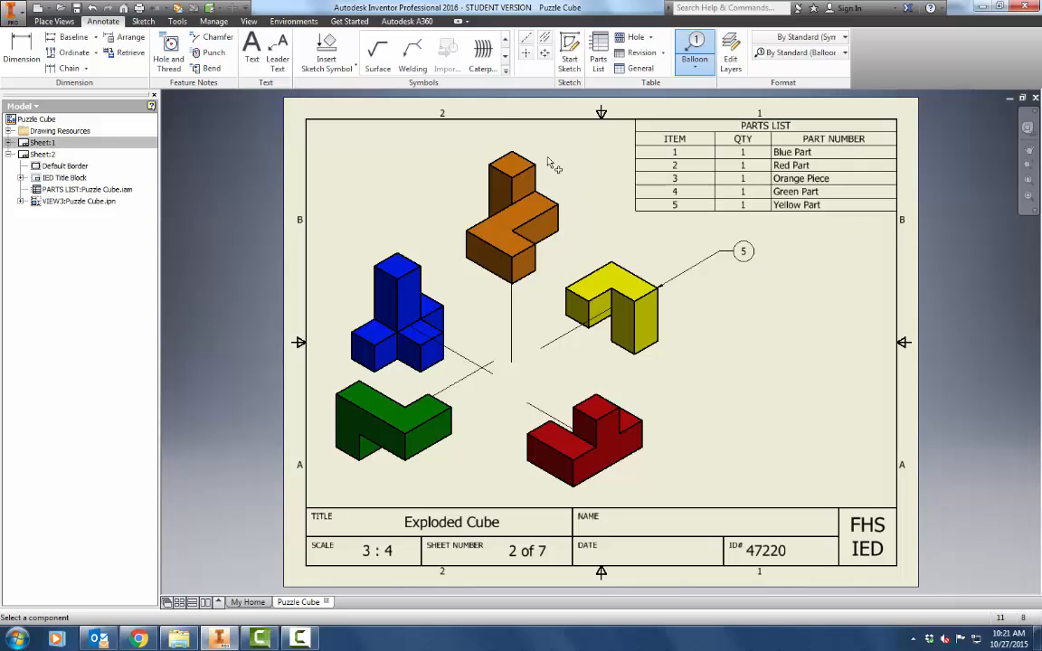
left_click(642, 445)
left_click(711, 475)
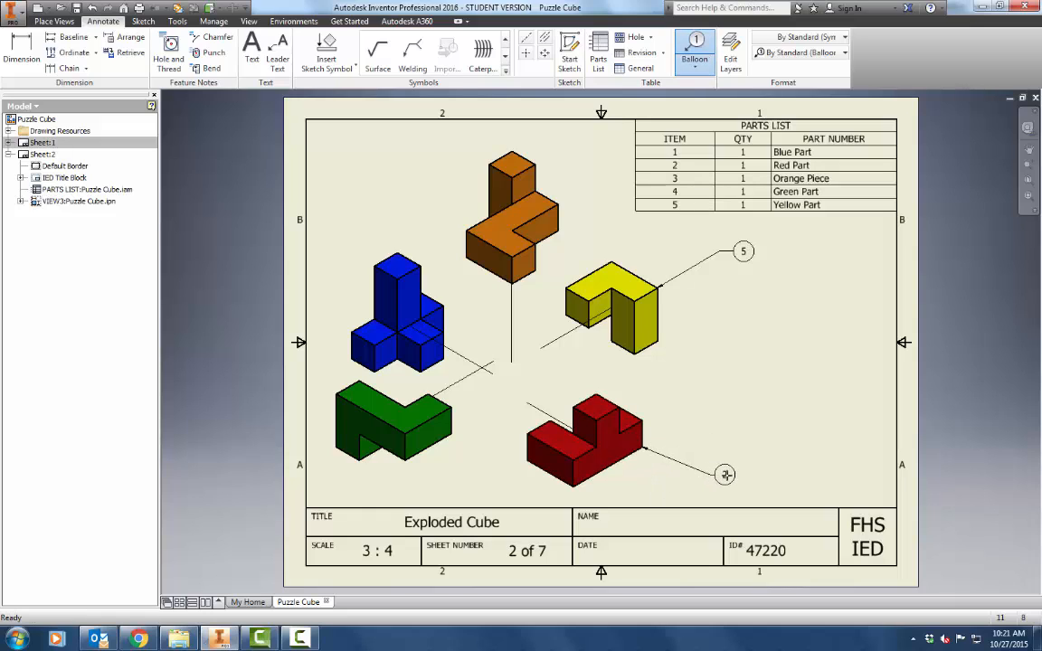
key("Return")
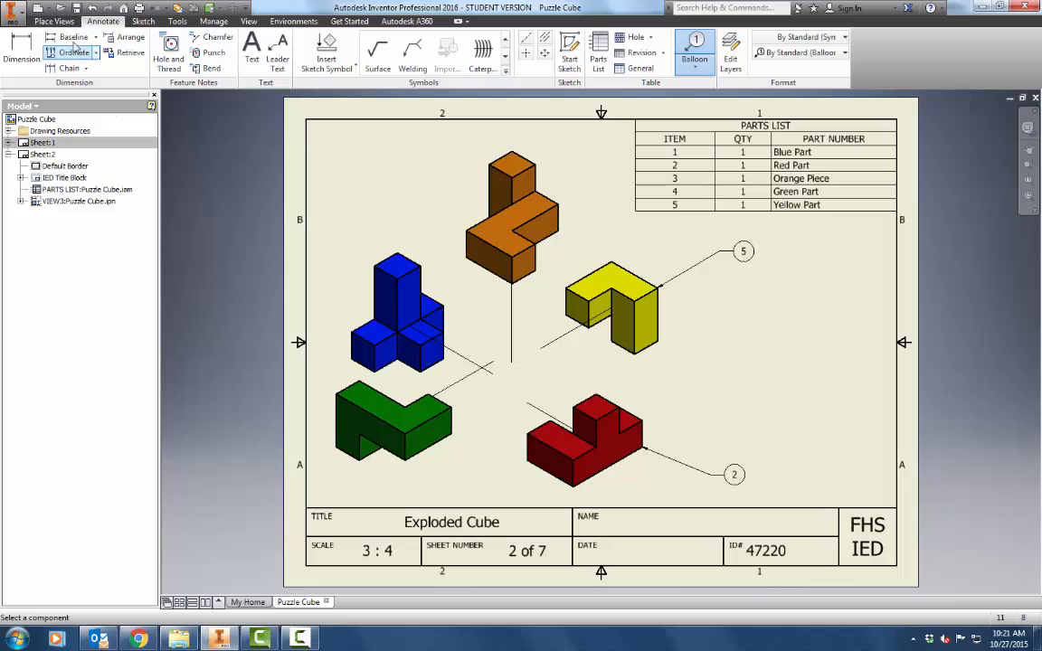
- Add a new sheet whose title block has title Multiview Blue Part, scale 1 : 1 and sheet number 3 of 7
left_click(55, 21)
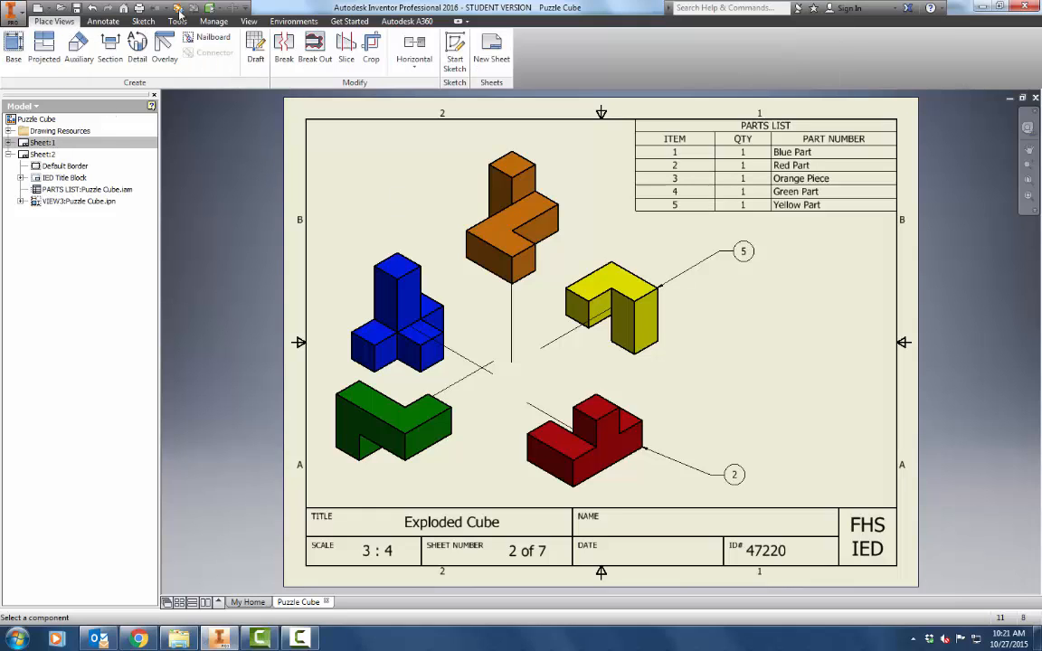
left_click(491, 50)
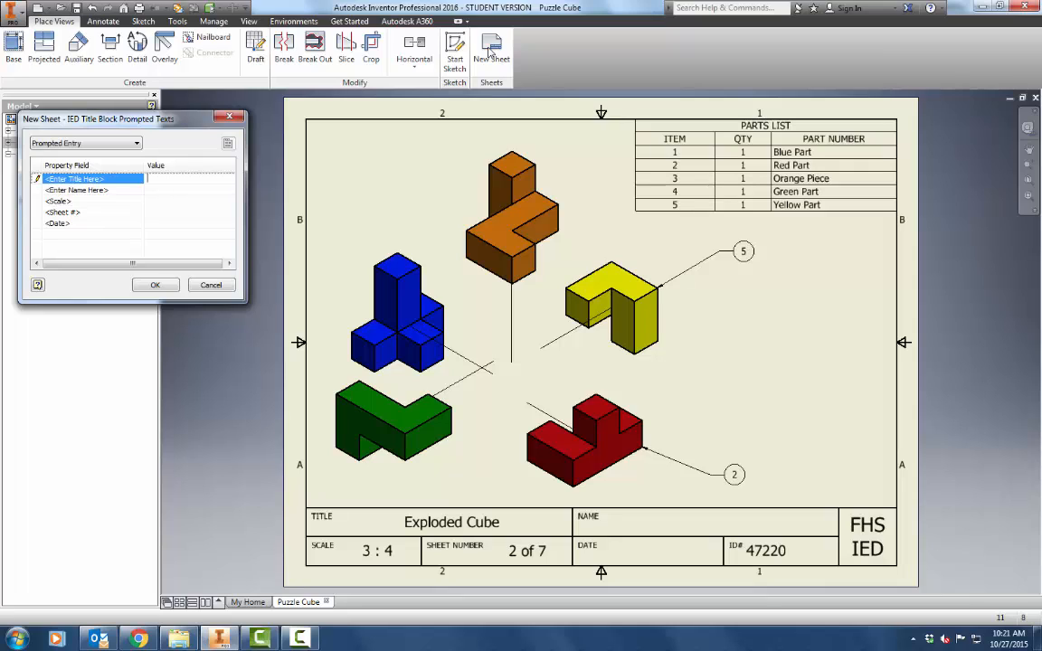
type("Multiview Blue Part")
left_click(172, 201)
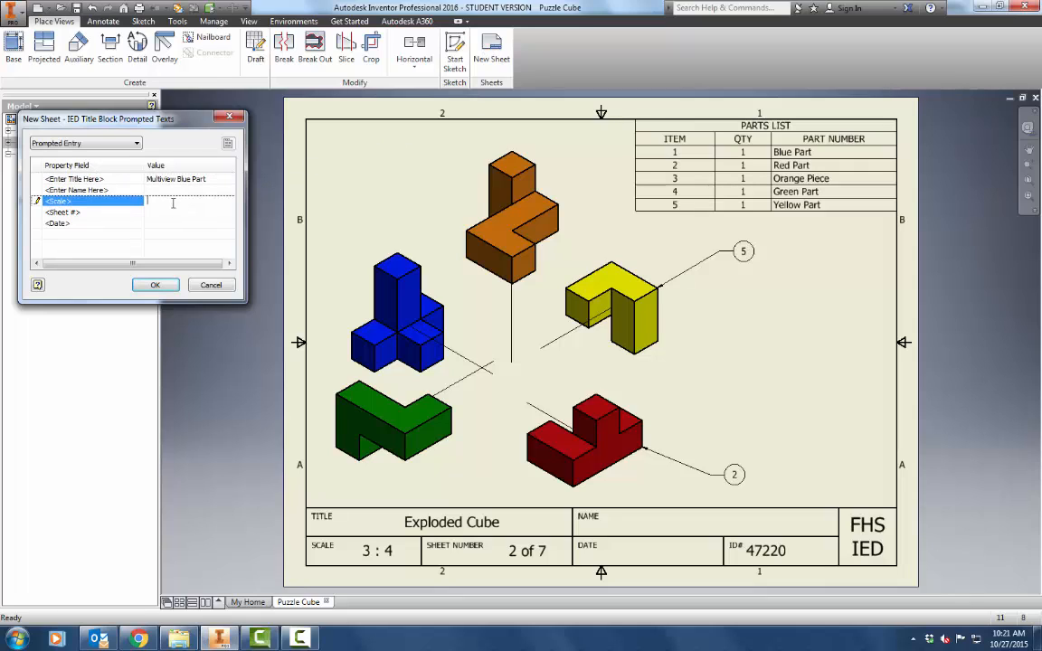
type("1 : 1")
left_click(184, 211)
type("3 of 7")
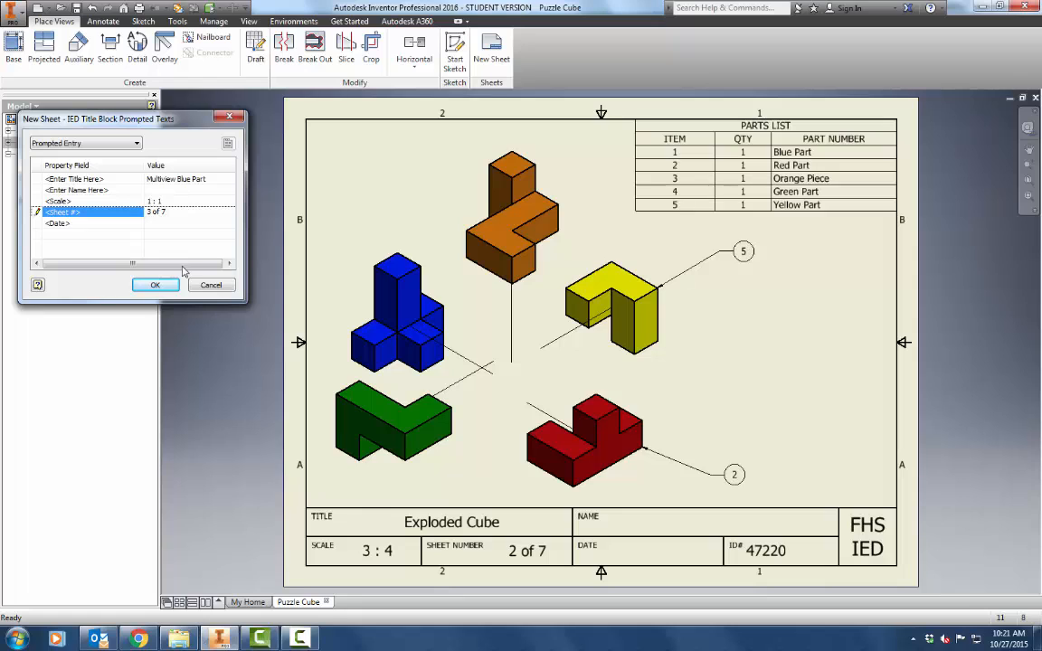
left_click(161, 287)
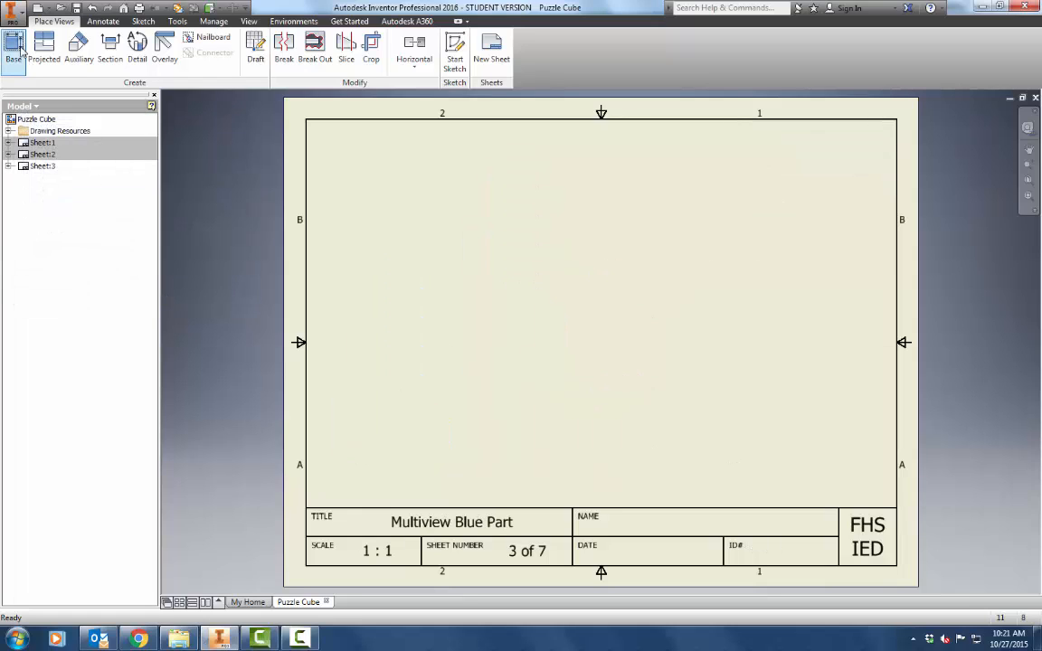
- Place a front base view of Blue Part.ipt with projected top, right-side and isometric views on the new sheet
left_click(14, 43)
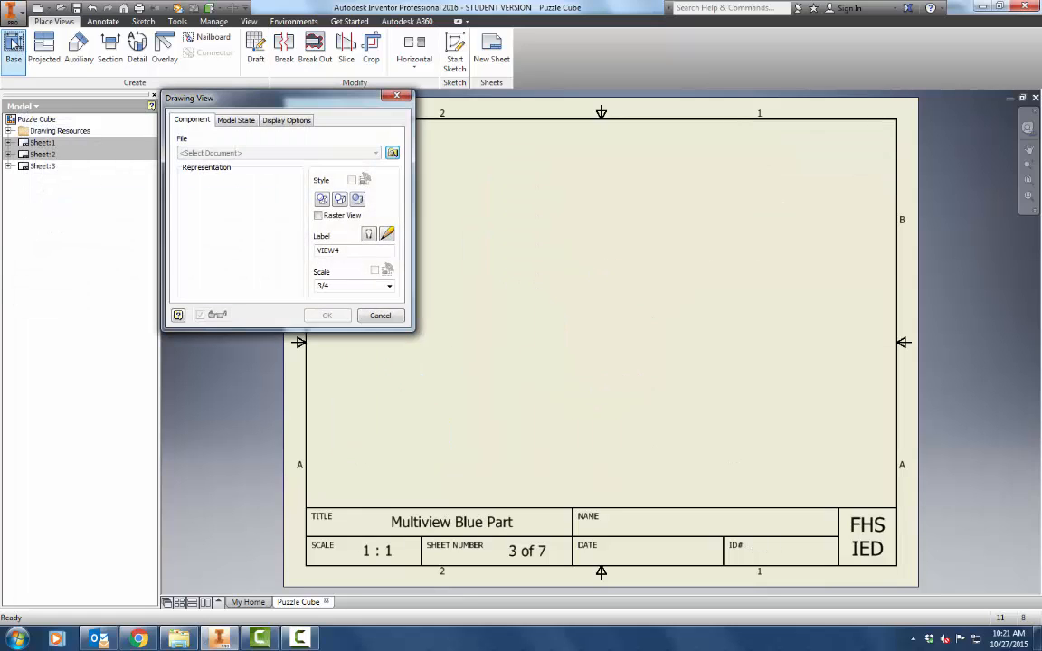
left_click(392, 153)
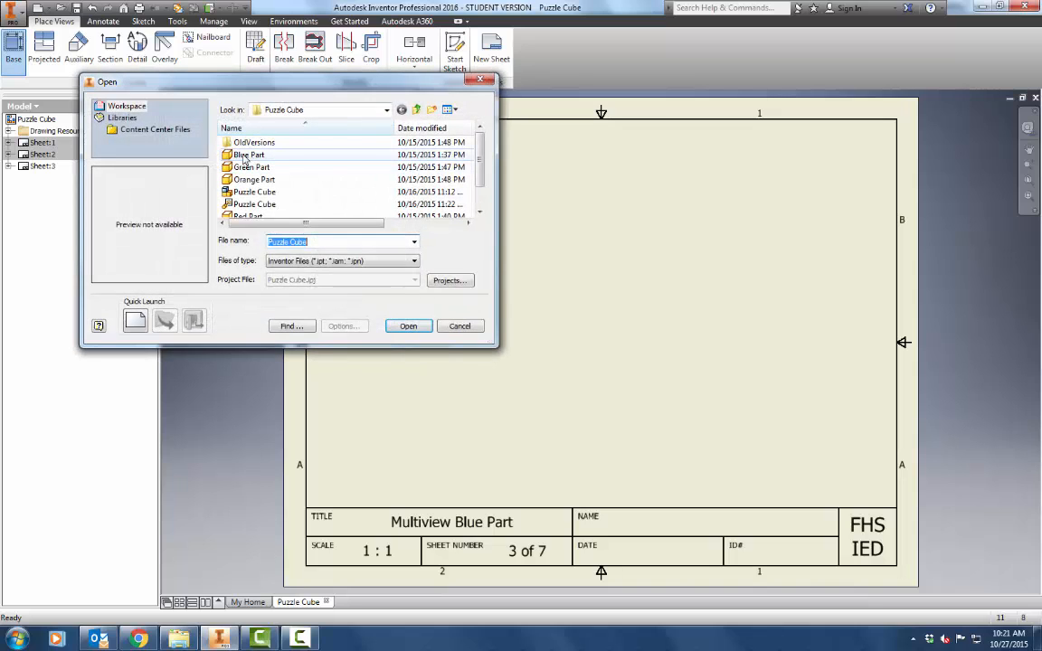
left_click(262, 155)
left_click(406, 324)
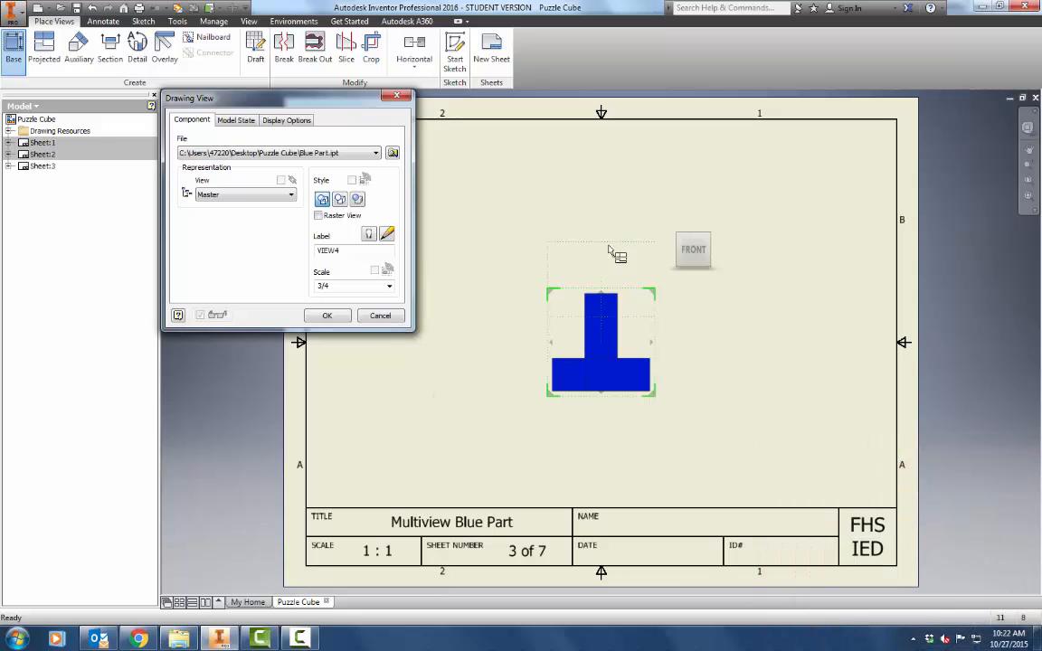
left_click(622, 187)
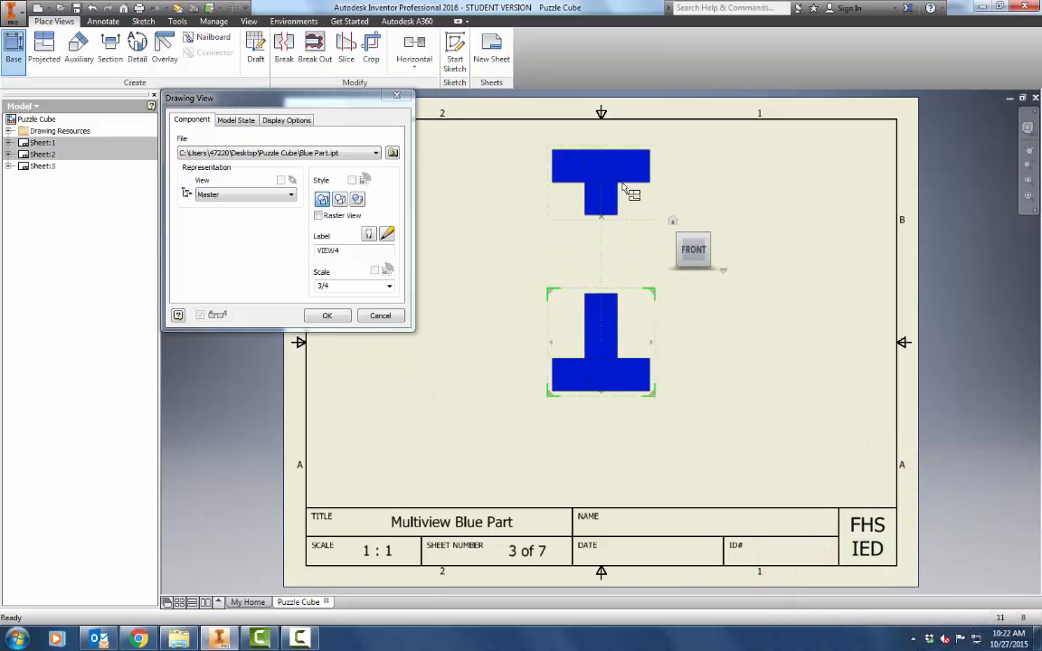
left_click(764, 376)
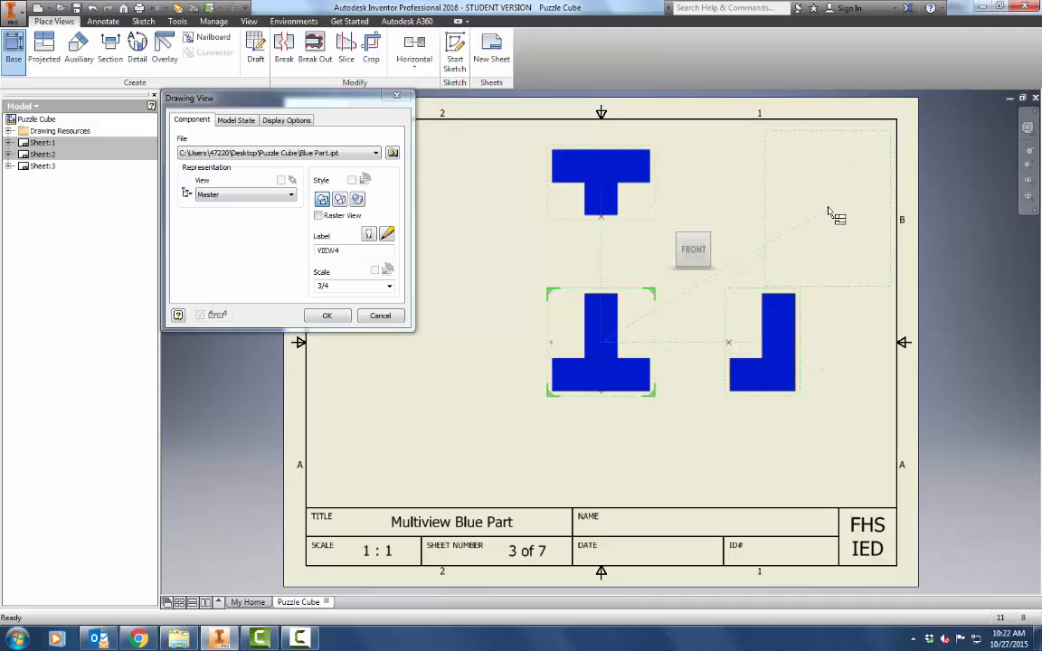
left_click(828, 210)
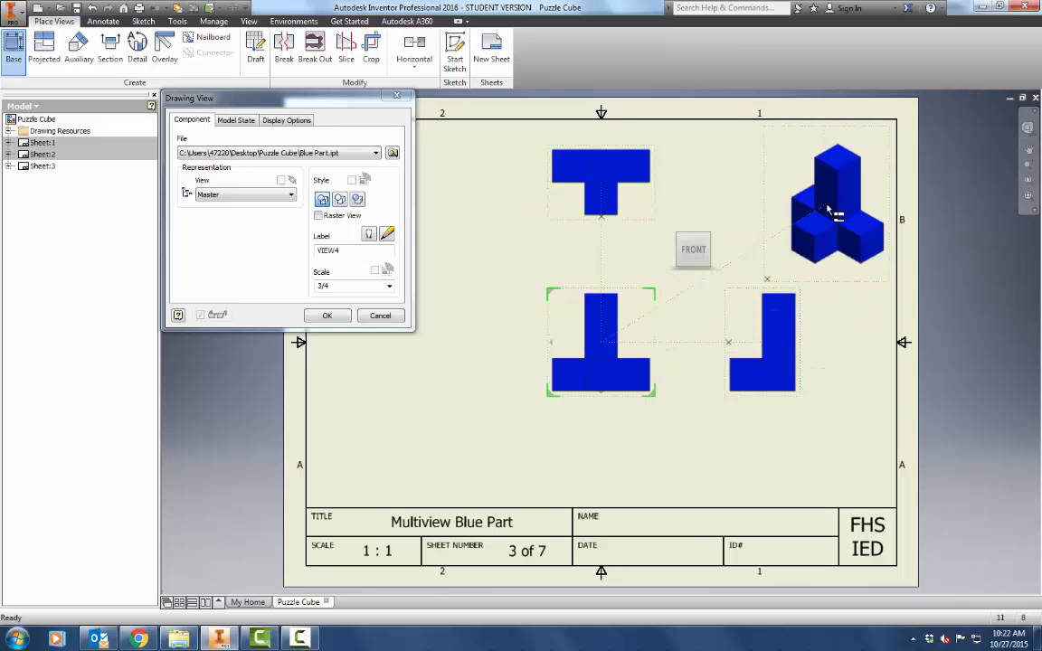
right_click(773, 206)
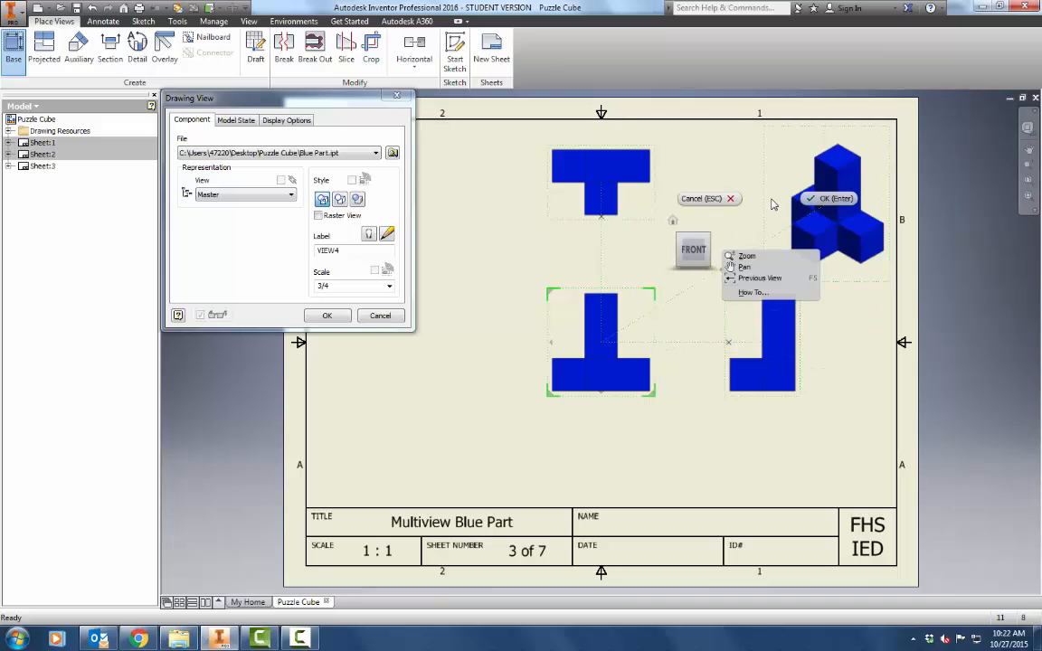
left_click(833, 199)
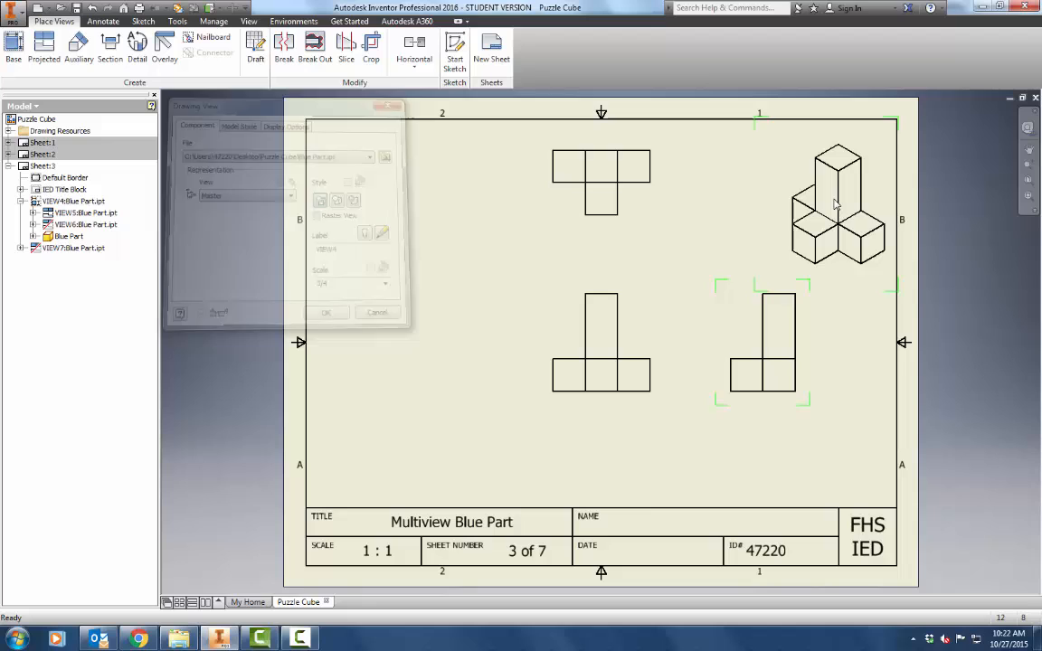
- Move the front view to the lower-left area above the title block and shift the isometric view slightly left
left_click(605, 408)
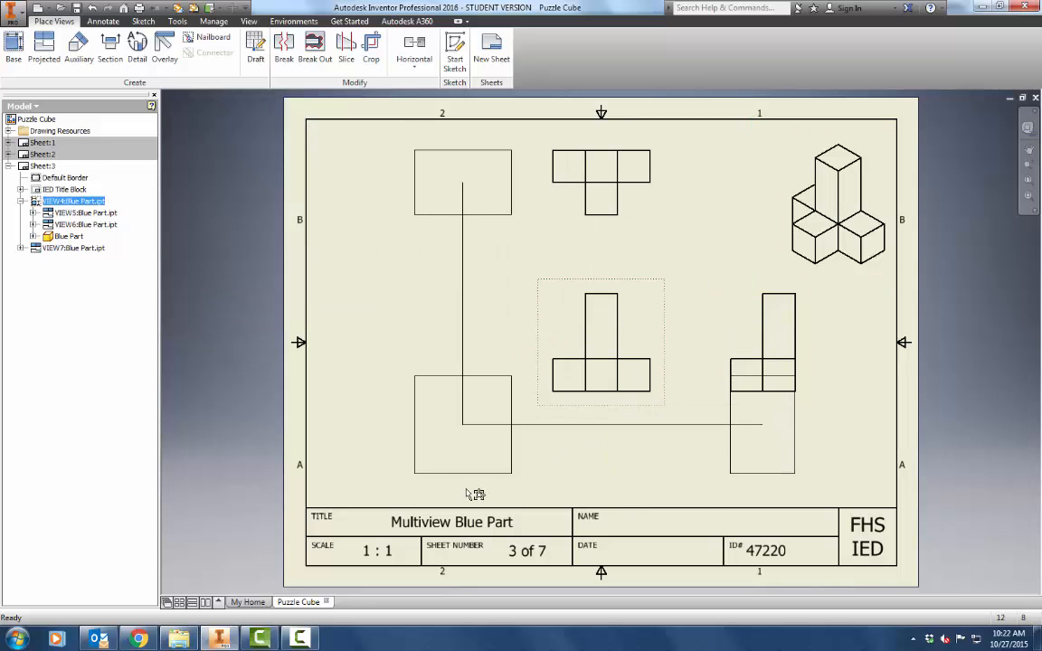
left_click_drag(474, 494, 475, 494)
left_click_drag(843, 286, 811, 288)
- Set the scale of the front base view to 1 : 1
right_click(501, 486)
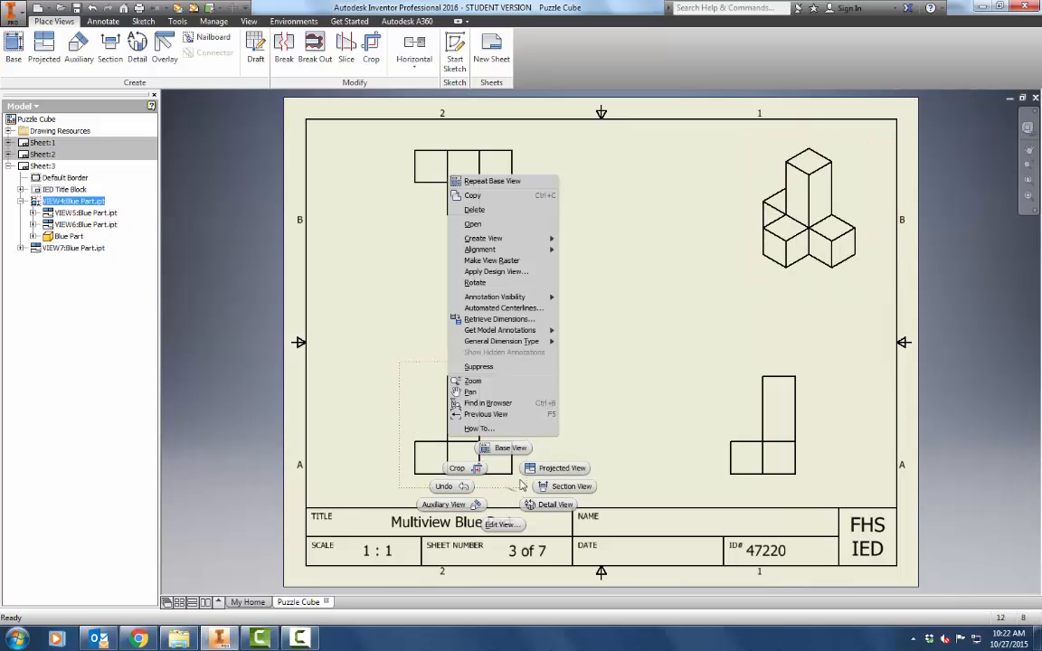
left_click(500, 526)
left_click(375, 287)
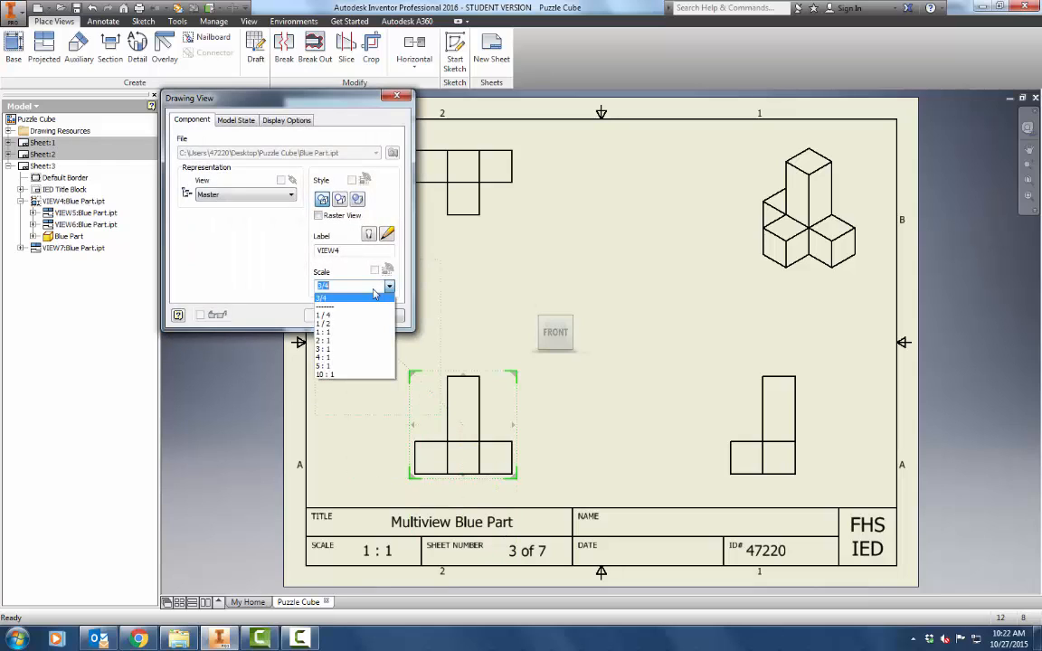
left_click(324, 332)
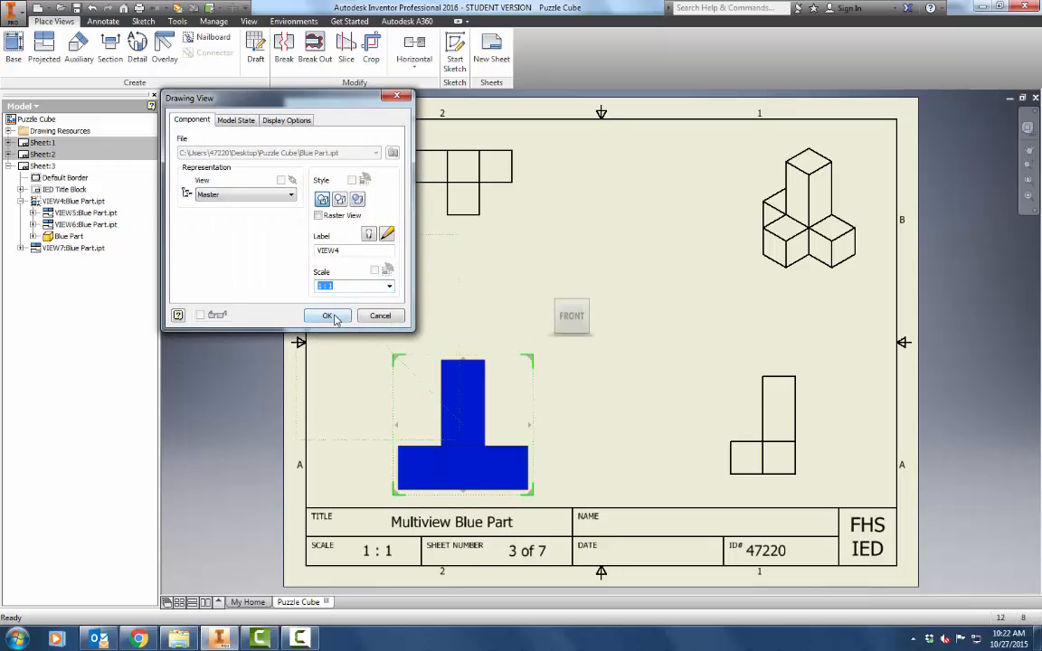
left_click(329, 316)
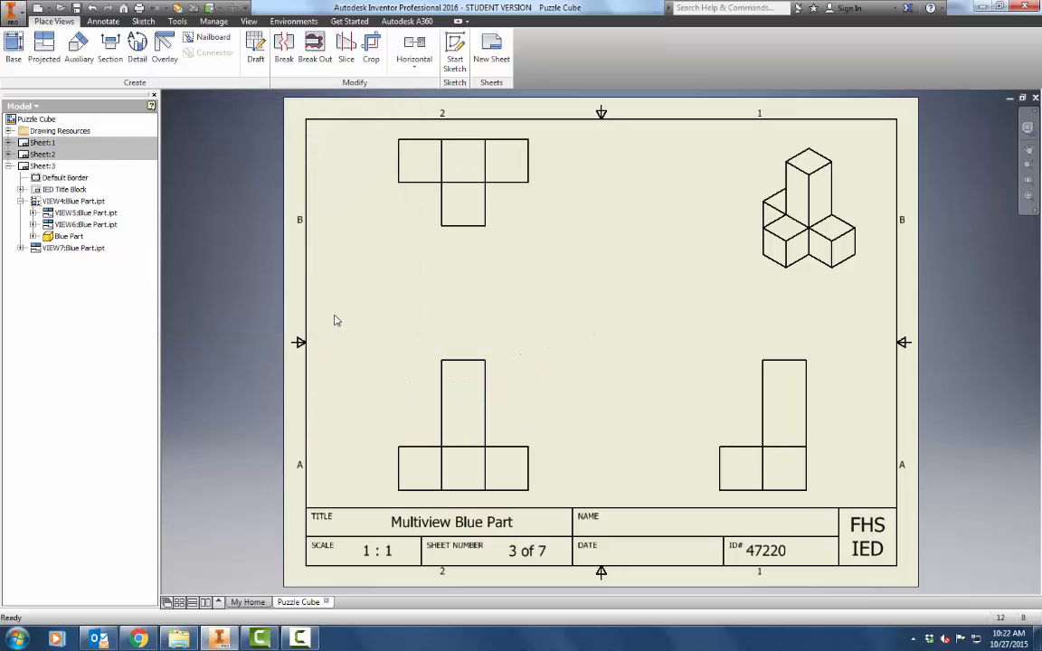
- Set the isometric view's scale to 1 : 1 and display it in the shaded style
right_click(786, 288)
left_click(740, 318)
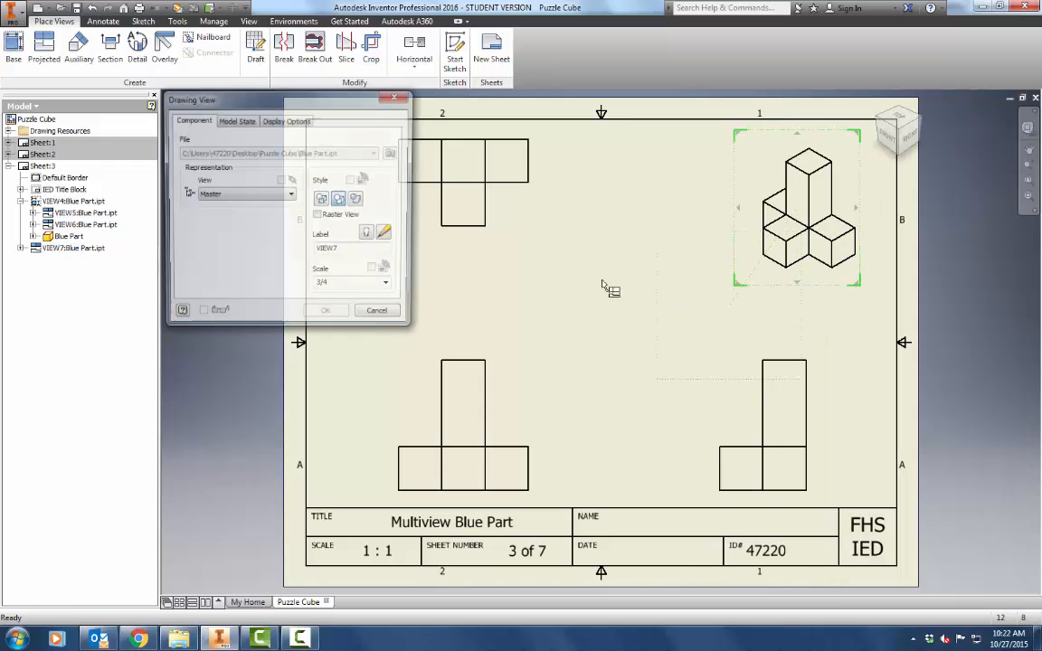
left_click(357, 286)
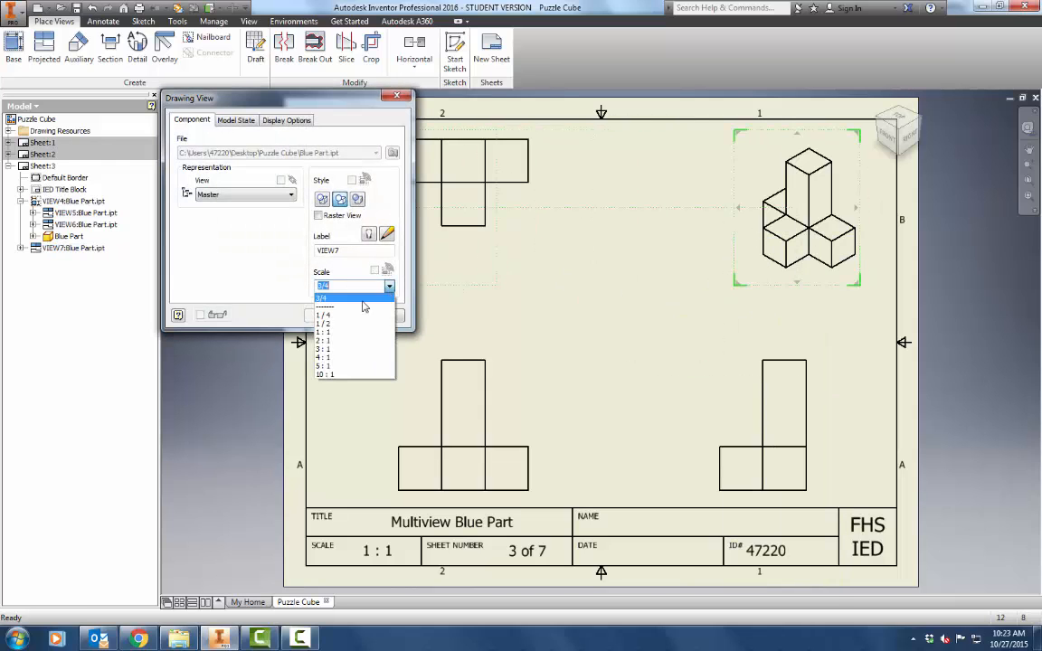
left_click(337, 332)
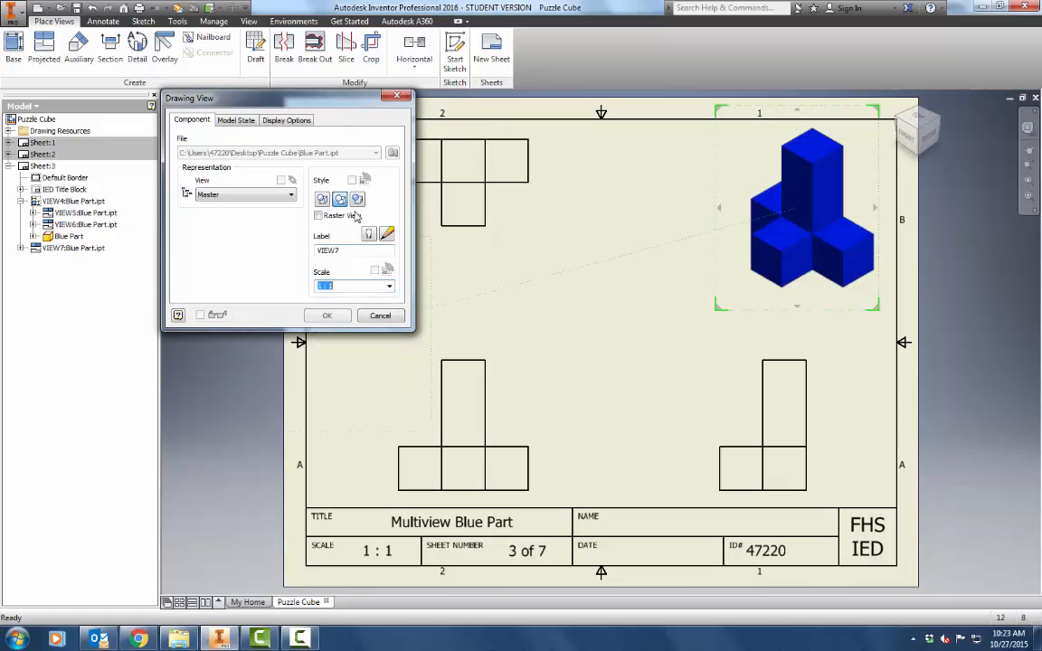
left_click(328, 315)
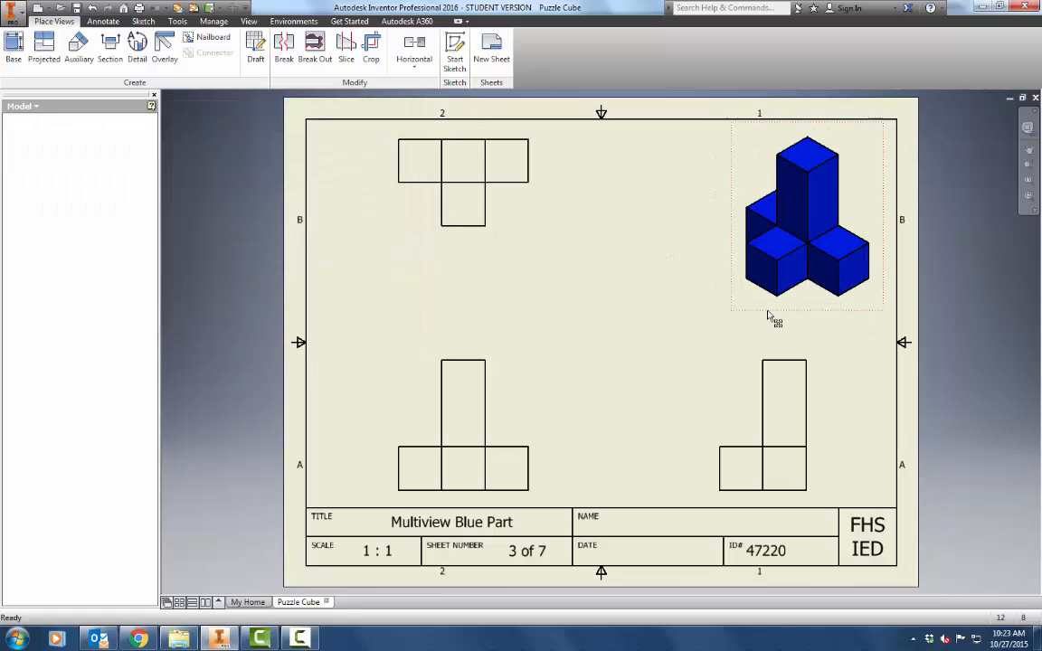